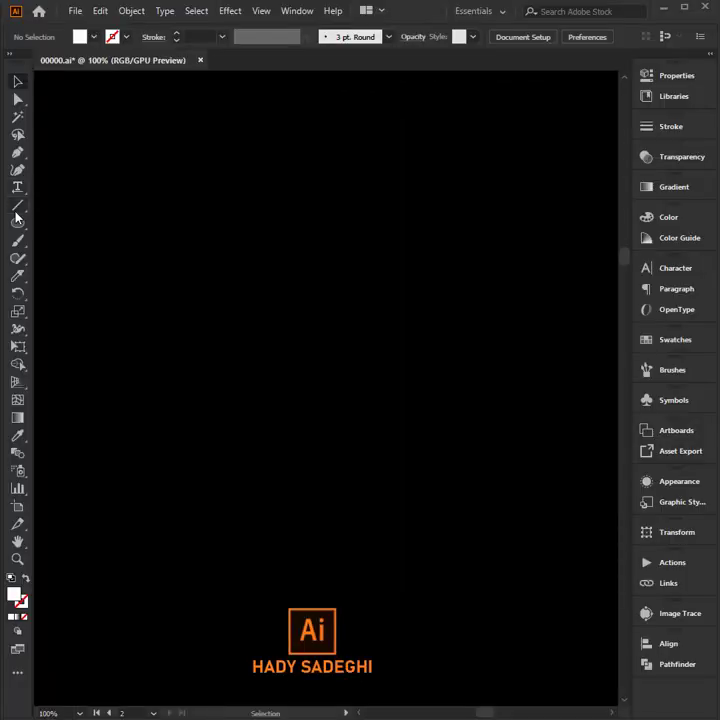
# - Build a stack of alternating thin white and taller black stripes from one rectangle
pyautogui.moveTo(16, 226); pyautogui.dragTo(45, 223)
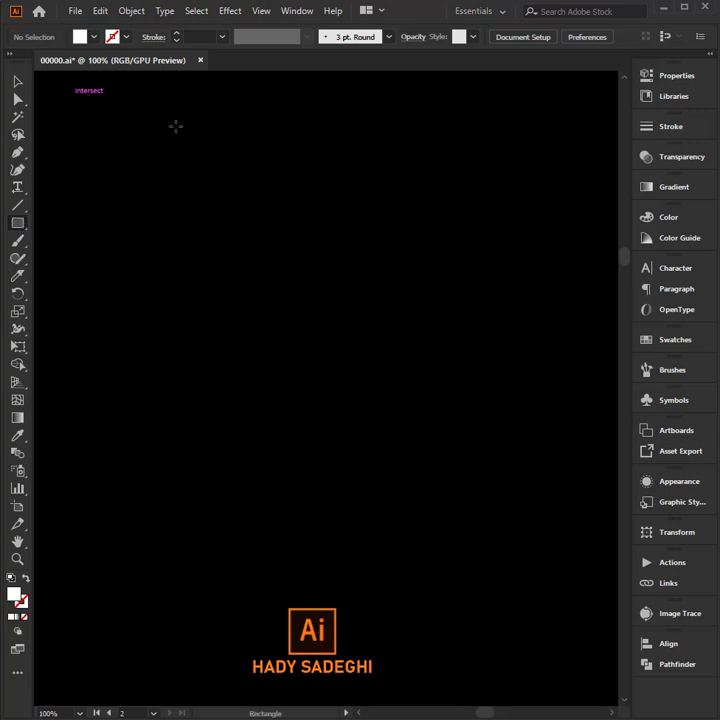
pyautogui.moveTo(71, 96)
pyautogui.mouseDown()
pyautogui.moveTo(387, 133)
pyautogui.moveTo(396, 108)
pyautogui.mouseUp()
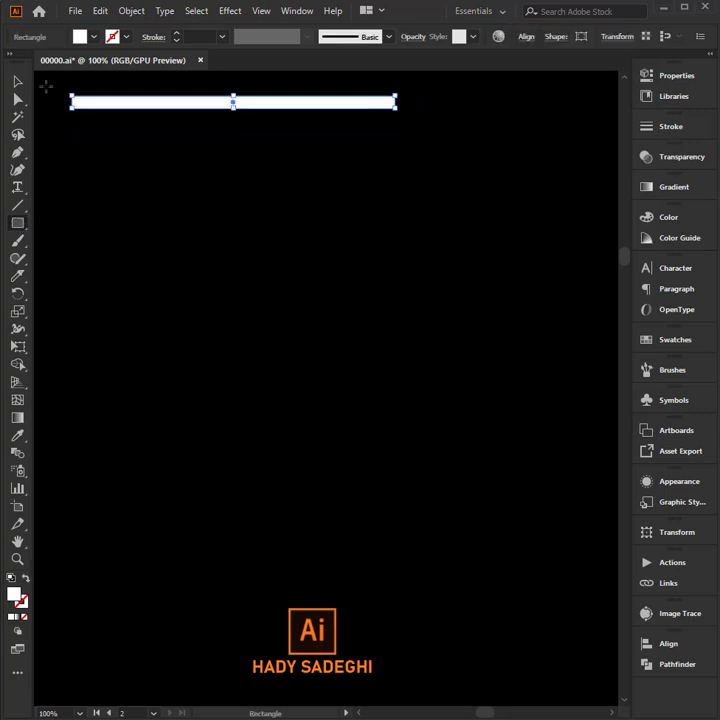
pyautogui.click(16, 83)
pyautogui.moveTo(137, 108)
pyautogui.mouseDown()
pyautogui.moveTo(145, 125)
pyautogui.moveTo(132, 121)
pyautogui.mouseUp()
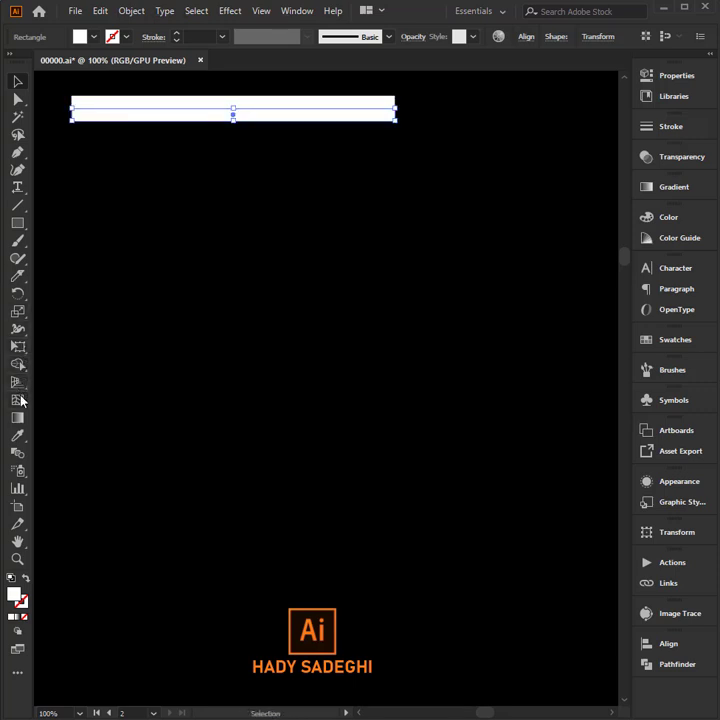
pyautogui.click(16, 441)
pyautogui.click(123, 309)
pyautogui.click(19, 81)
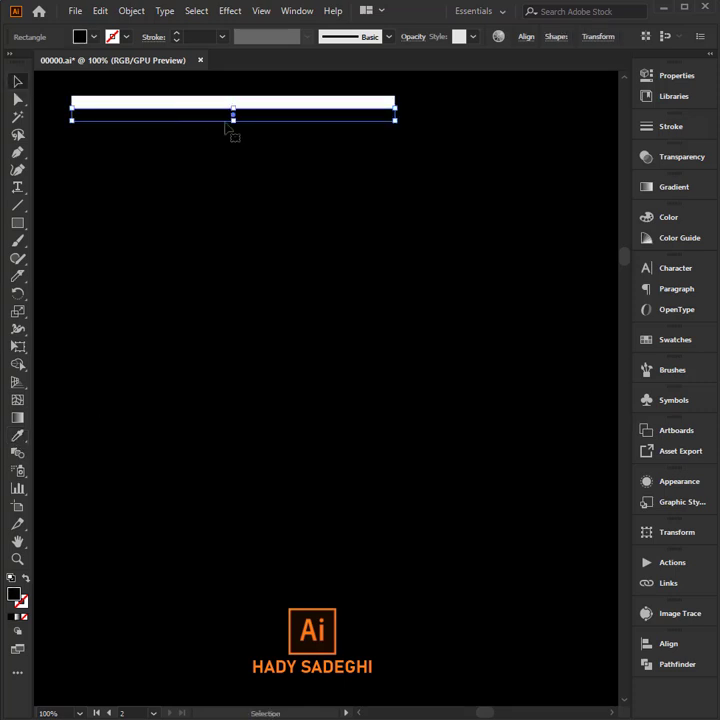
pyautogui.moveTo(233, 121)
pyautogui.mouseDown()
pyautogui.moveTo(233, 135)
pyautogui.moveTo(263, 146)
pyautogui.mouseUp()
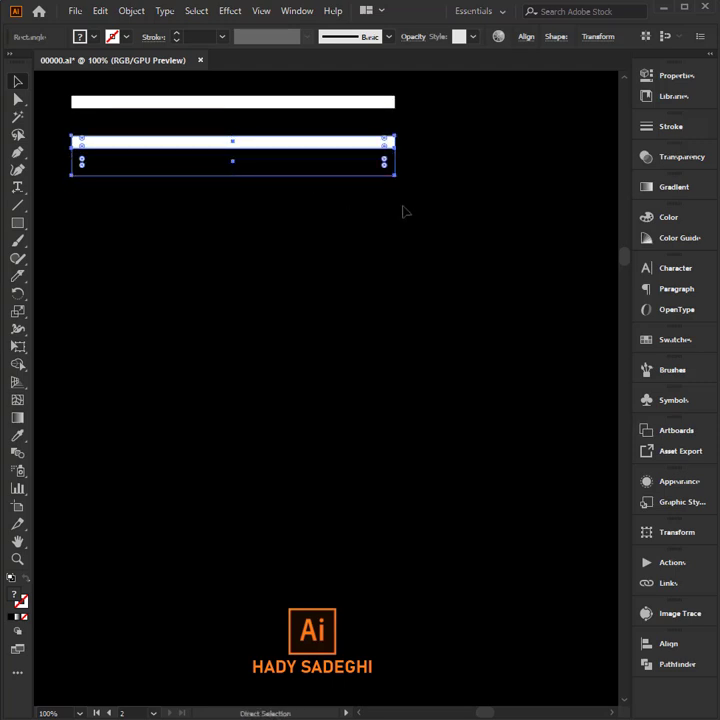
pyautogui.hotkey('ctrl', 'd')
pyautogui.hotkey('ctrl', 'd')
pyautogui.hotkey('ctrl', 'a')
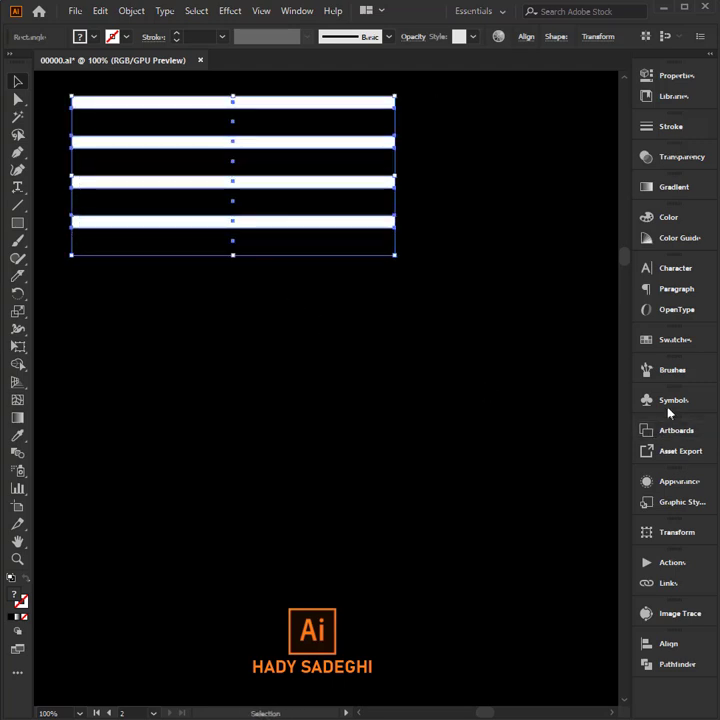
# - Save the stripe stack as the symbol 'New Symbol', then delete the artwork
pyautogui.click(669, 402)
pyautogui.moveTo(318, 201); pyautogui.dragTo(500, 440)
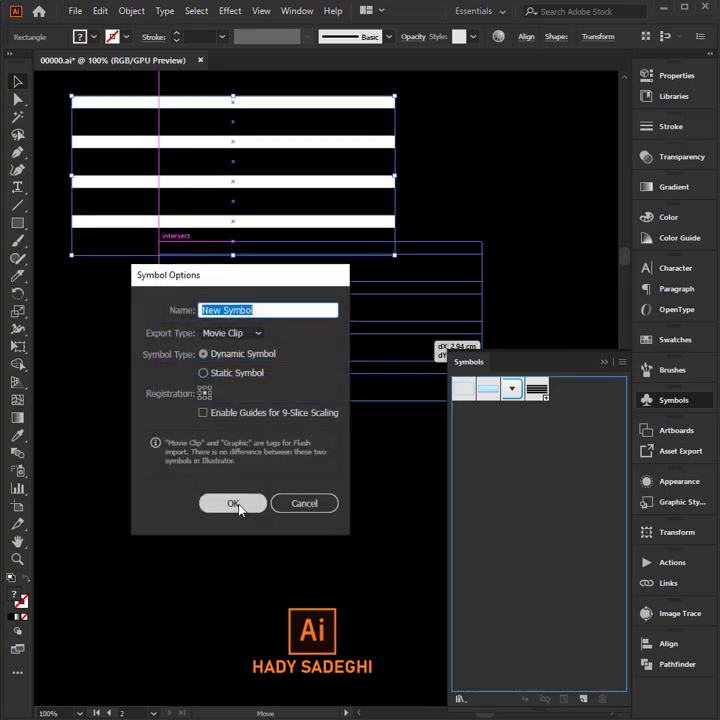
pyautogui.click(233, 503)
pyautogui.click(673, 401)
pyautogui.press('Delete')
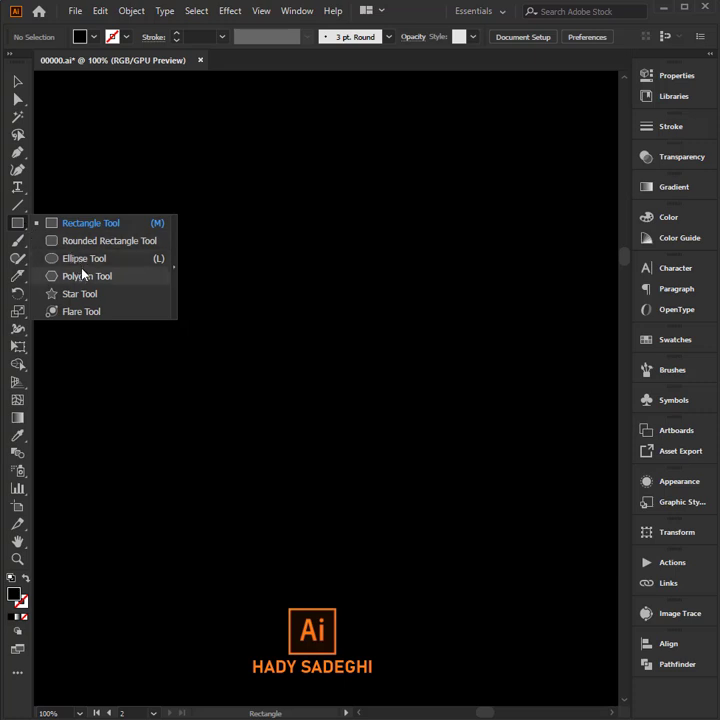
# - Draw a small orange circle and move it up and to the left
pyautogui.moveTo(18, 226); pyautogui.dragTo(84, 257)
pyautogui.click(676, 341)
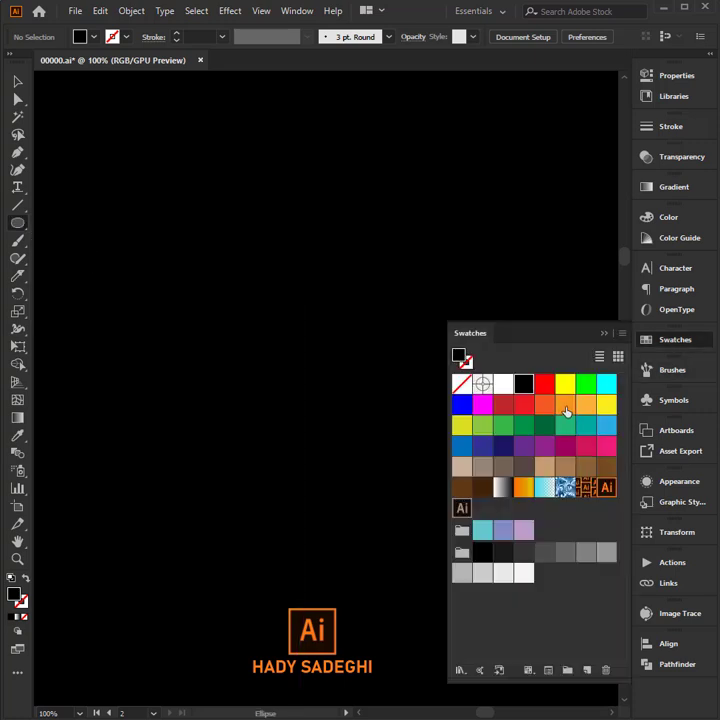
pyautogui.moveTo(333, 270); pyautogui.dragTo(278, 325)
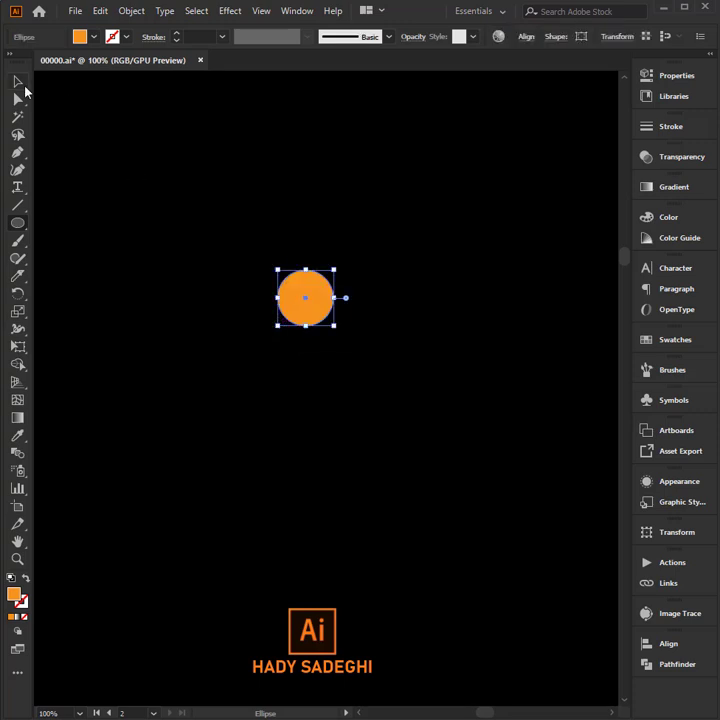
pyautogui.moveTo(317, 293); pyautogui.dragTo(176, 223)
# - Apply a 3D Revolve effect to the circle with a 140 pt offset
pyautogui.click(230, 11)
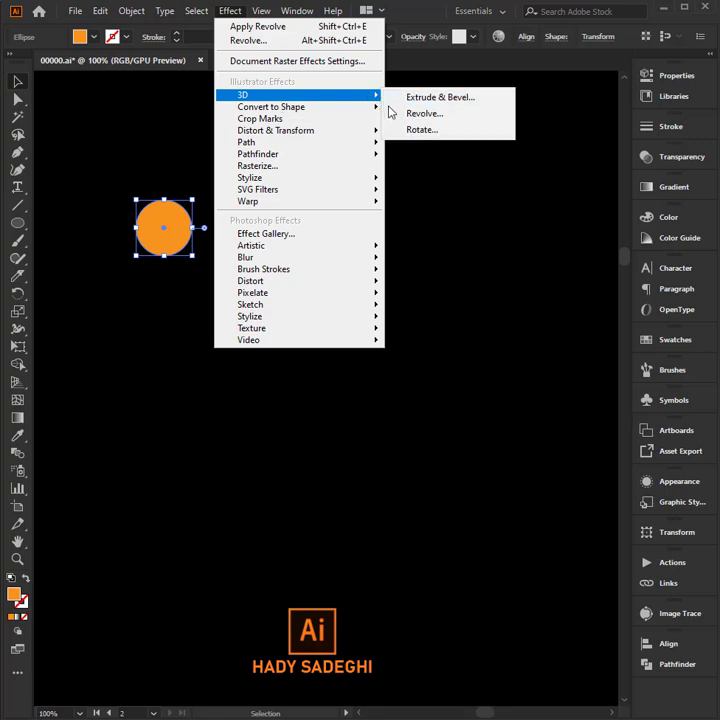
pyautogui.click(400, 112)
pyautogui.click(366, 458)
pyautogui.write('1')
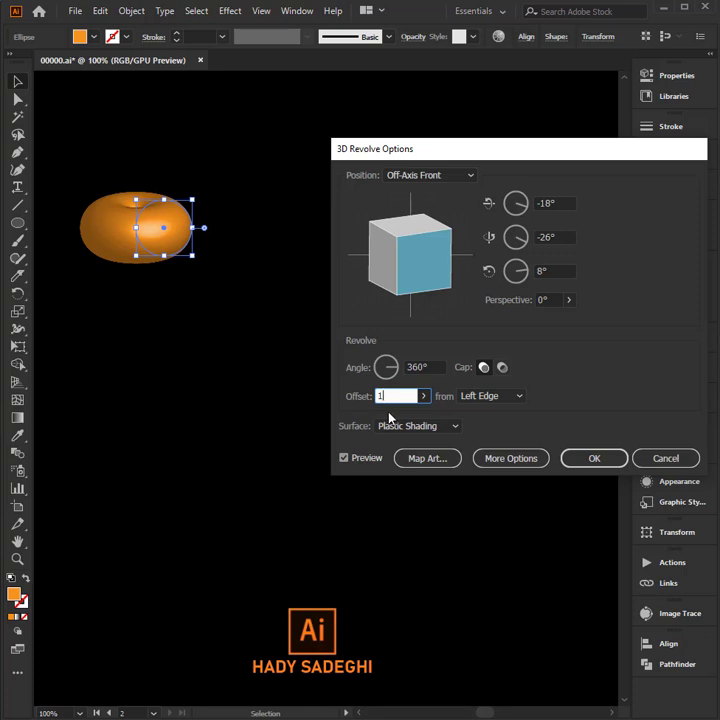
pyautogui.write('40')
pyautogui.click(432, 369)
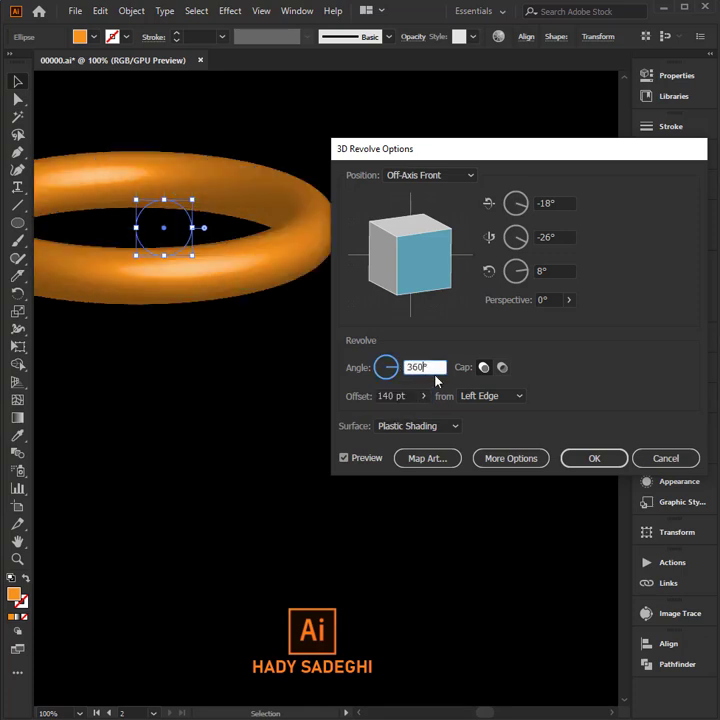
# - Map New Symbol onto the ring, scaled to fit, with invisible geometry and Isometric Right position
pyautogui.click(425, 458)
pyautogui.click(466, 175)
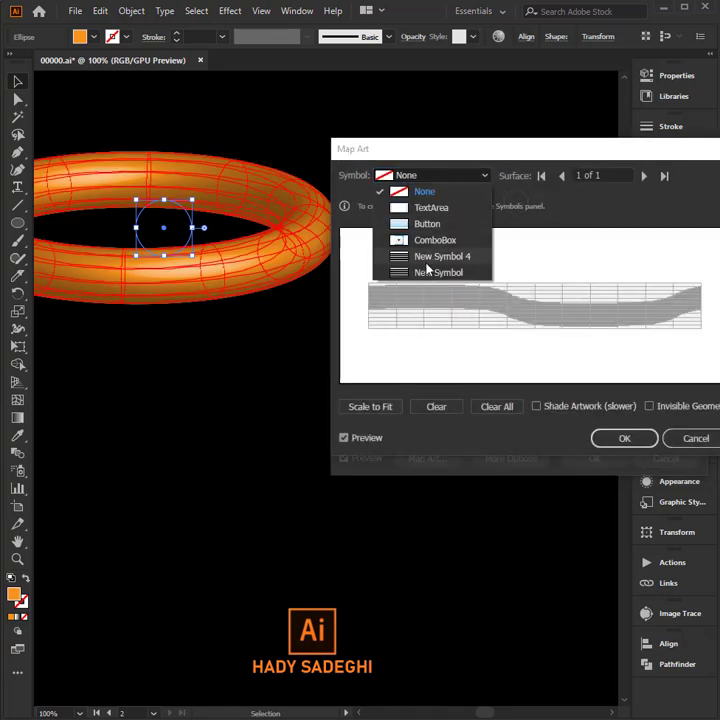
pyautogui.click(428, 271)
pyautogui.click(370, 406)
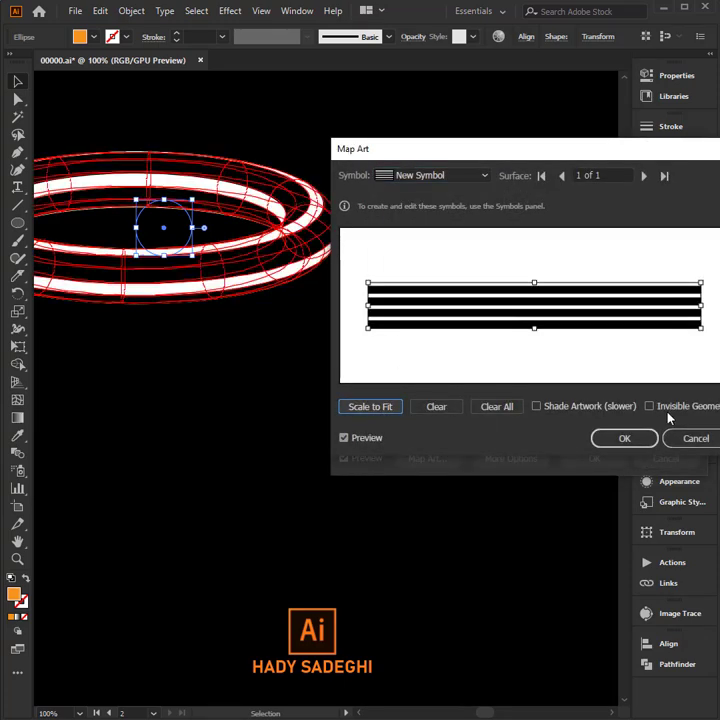
pyautogui.click(651, 407)
pyautogui.click(638, 438)
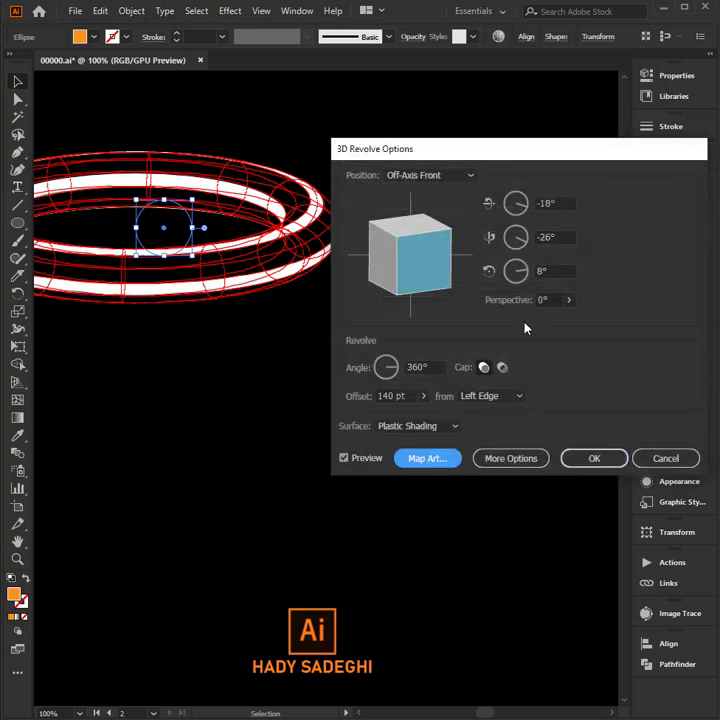
pyautogui.click(428, 175)
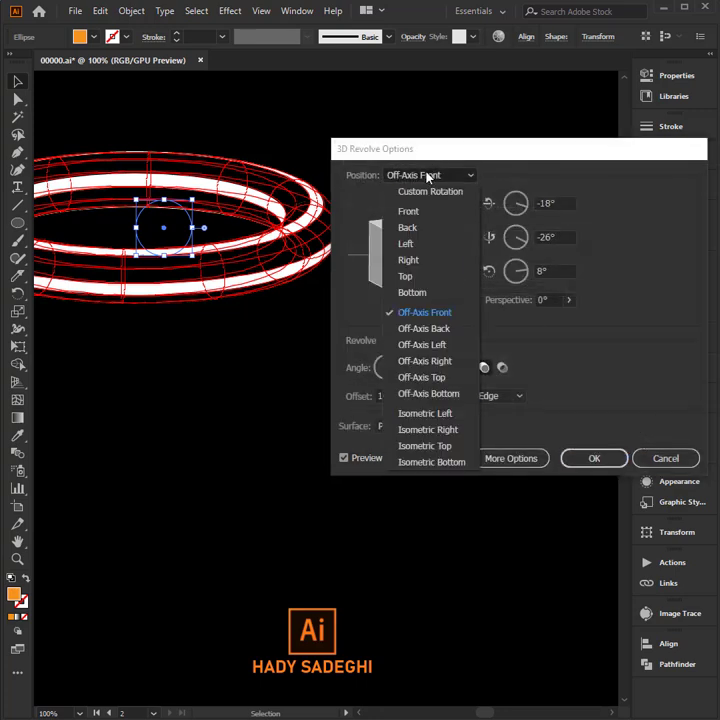
pyautogui.click(444, 432)
# - Expand the 3D ring's appearance and move it to the page centre
pyautogui.click(594, 458)
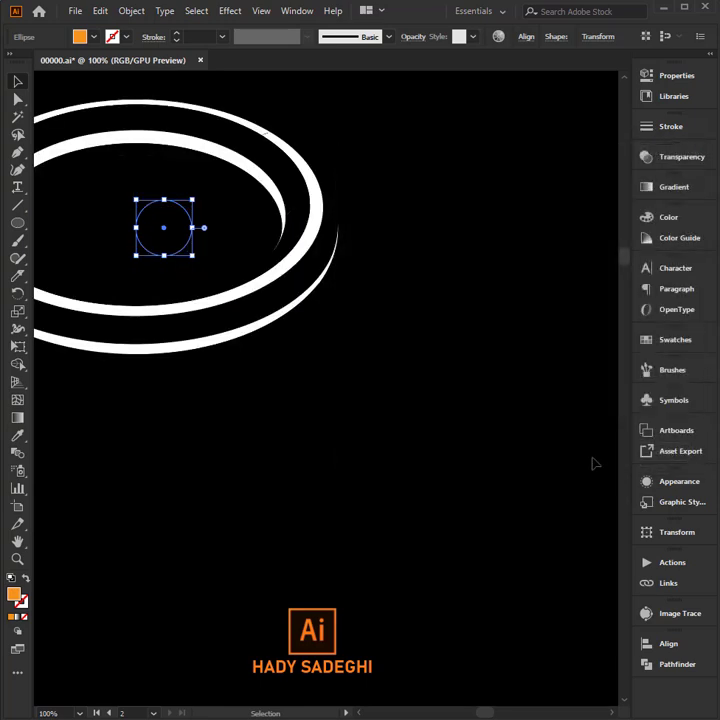
pyautogui.click(132, 11)
pyautogui.click(169, 199)
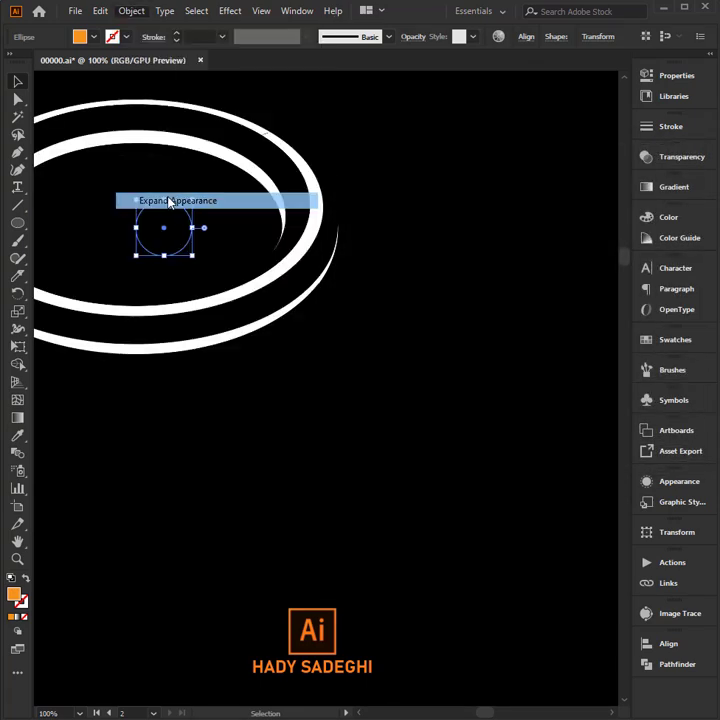
pyautogui.moveTo(270, 178); pyautogui.dragTo(476, 322)
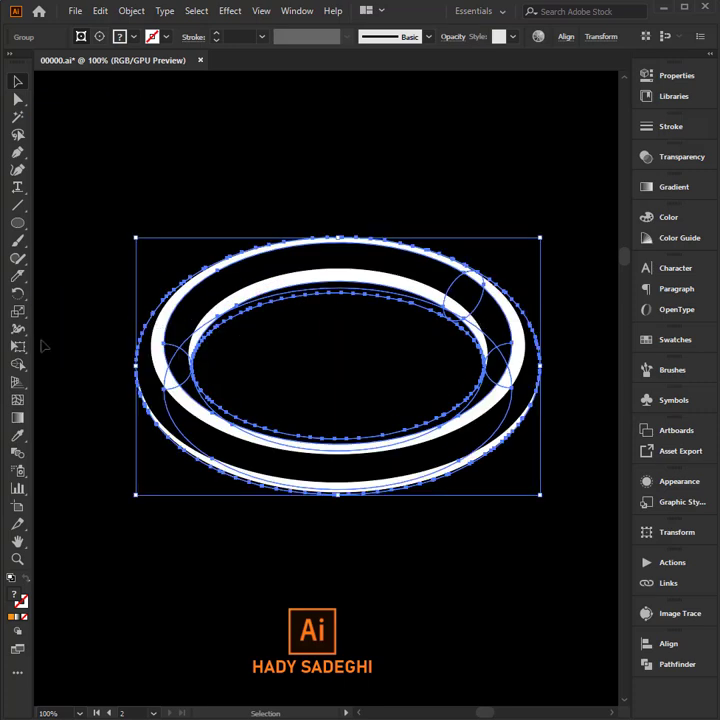
# - Make two copies of the ring rotated 60° apart, then rotate the whole set
pyautogui.doubleClick(17, 295)
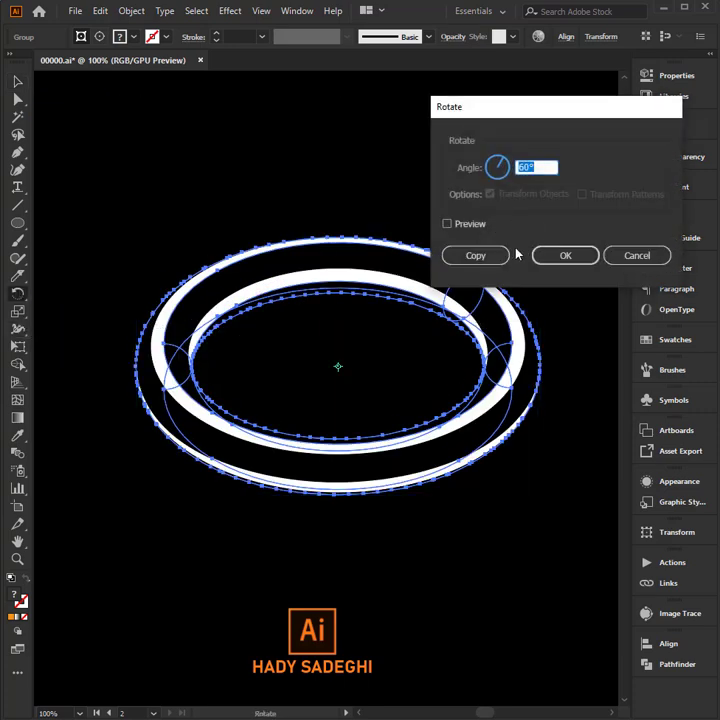
pyautogui.click(495, 256)
pyautogui.hotkey('ctrl', 'd')
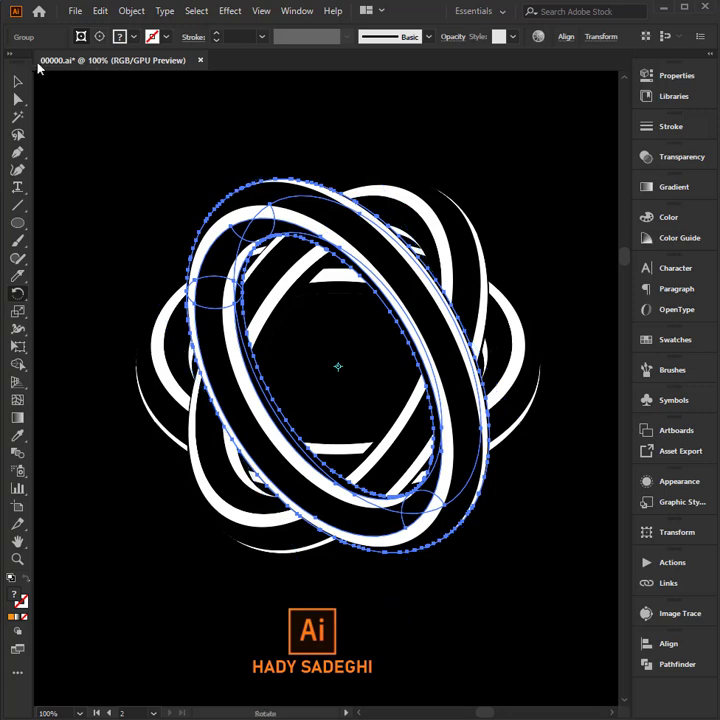
pyautogui.click(17, 81)
pyautogui.hotkey('ctrl', 'a')
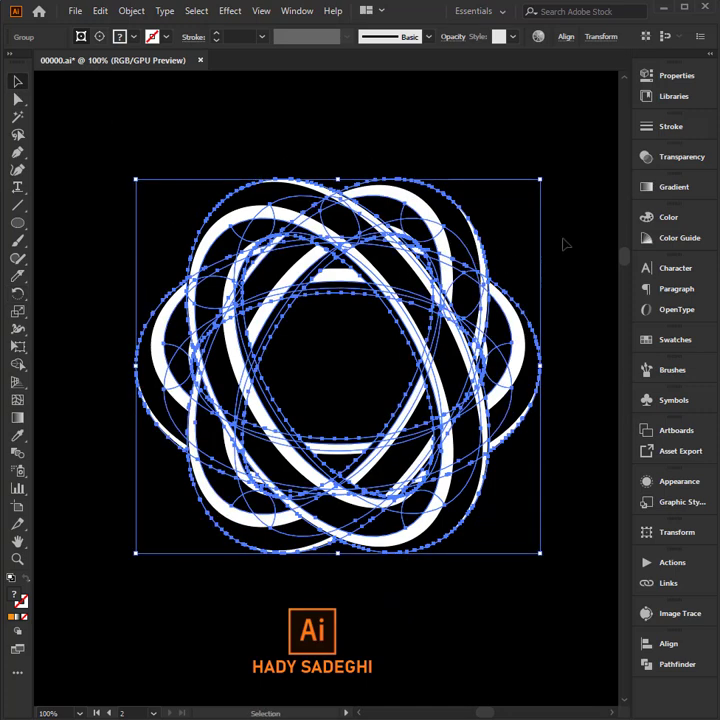
pyautogui.moveTo(541, 177); pyautogui.dragTo(292, 196)
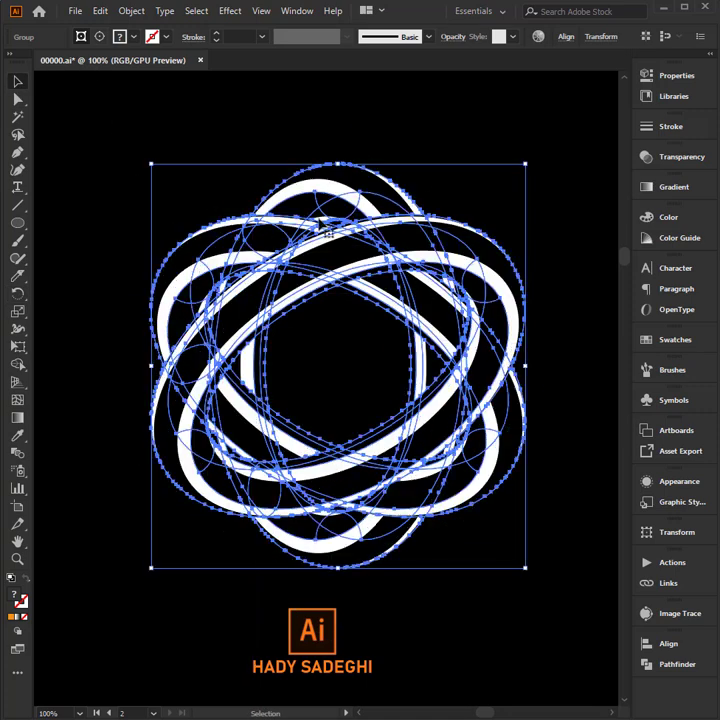
pyautogui.moveTo(365, 243); pyautogui.dragTo(352, 238)
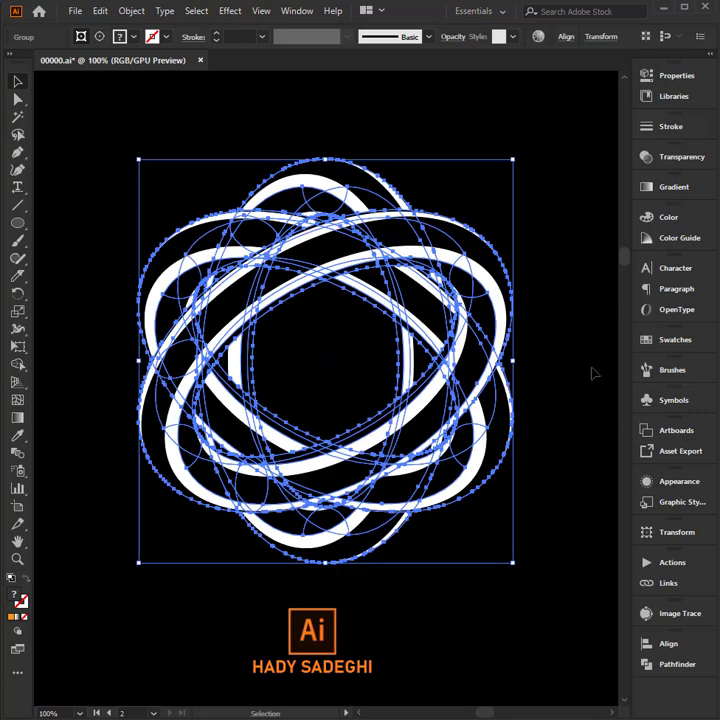
# - Bring the vertical ring to the front of the stack
pyautogui.click(557, 348)
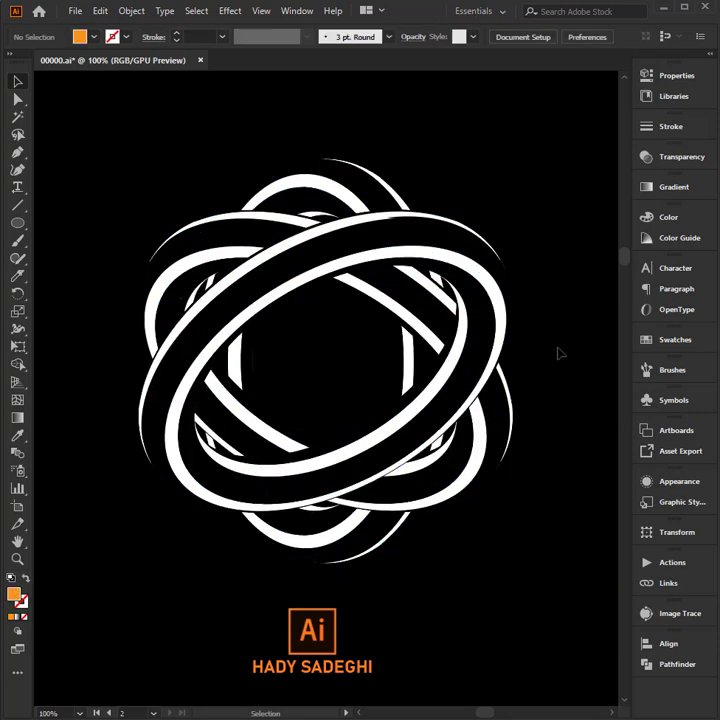
pyautogui.click(355, 185)
pyautogui.rightClick(355, 185)
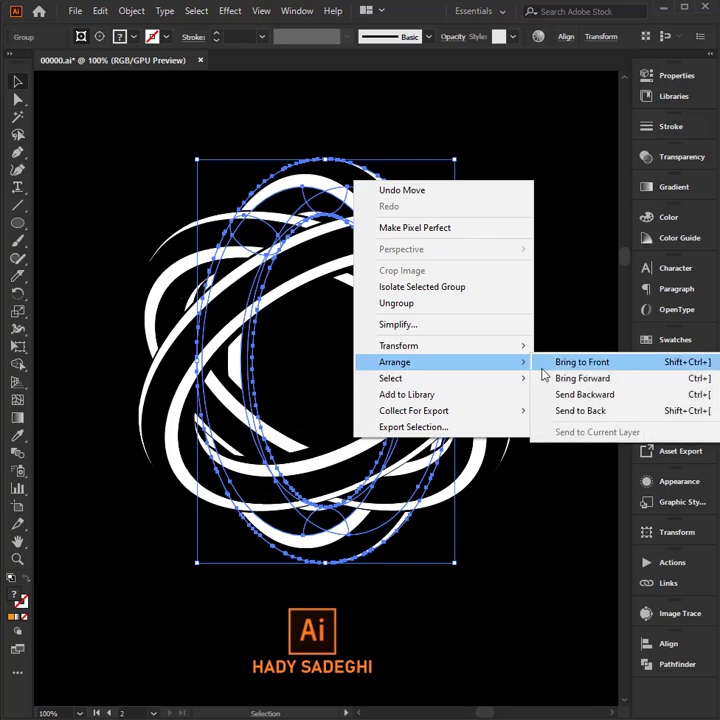
pyautogui.click(575, 362)
pyautogui.click(541, 428)
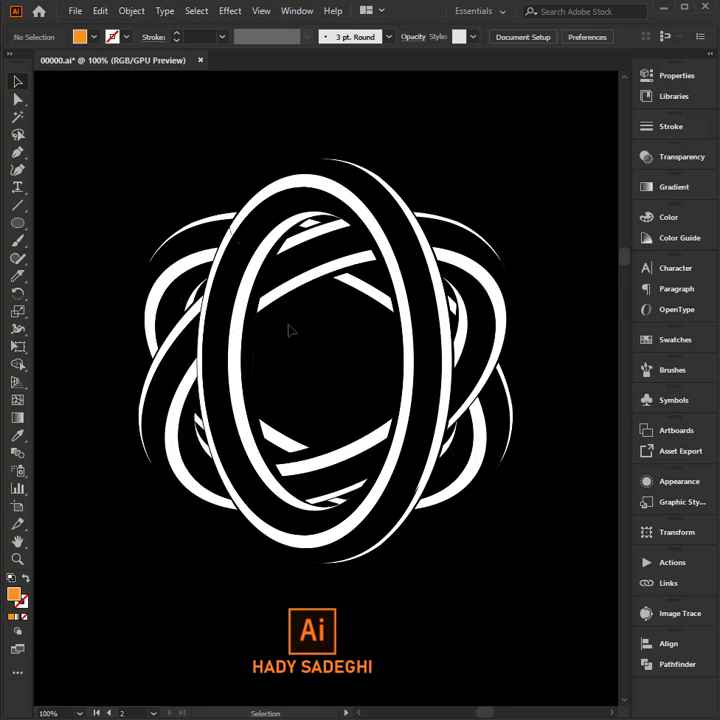
# - Outline a closed four-cornered orange shape over the upper-left ring crossing
pyautogui.scroll(1, 210, 322)
pyautogui.scroll(1, 210, 322)
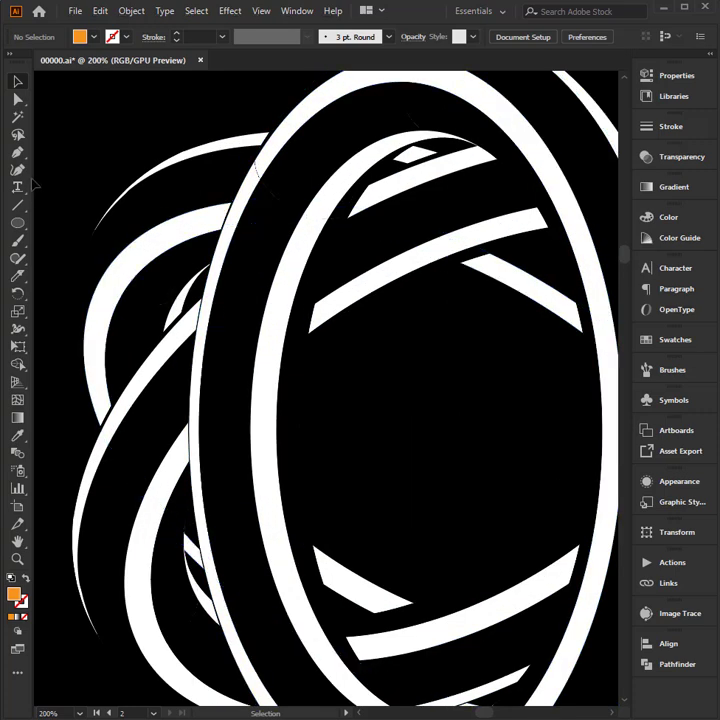
pyautogui.click(15, 153)
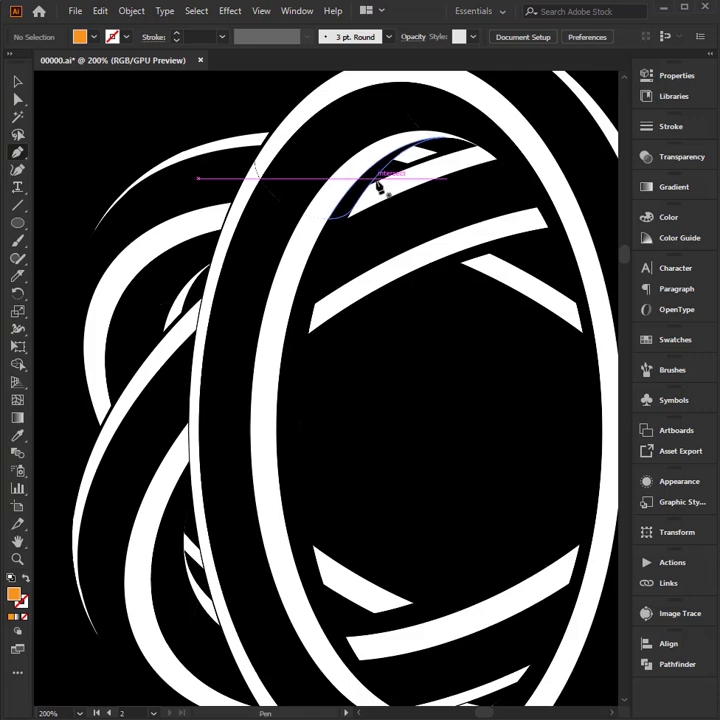
pyautogui.moveTo(374, 180); pyautogui.dragTo(341, 331)
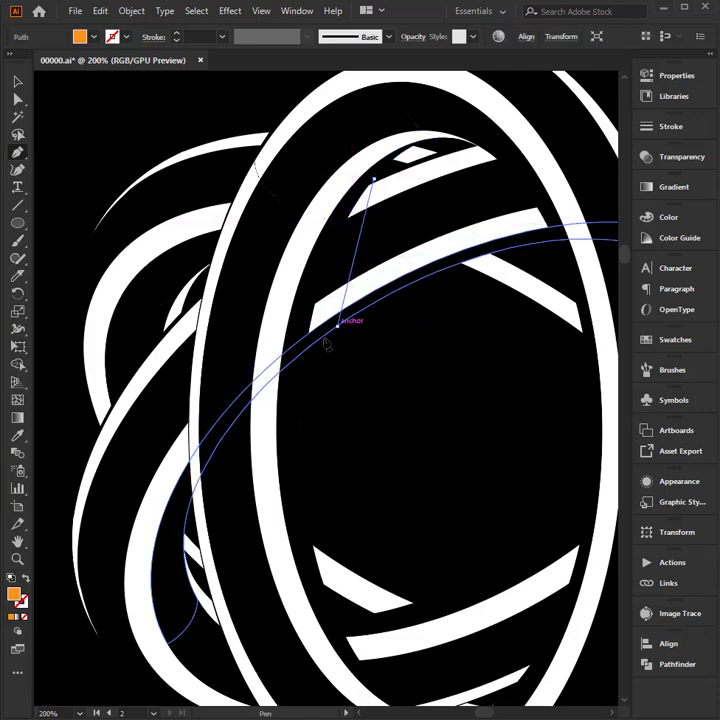
pyautogui.click(338, 325)
pyautogui.click(185, 520)
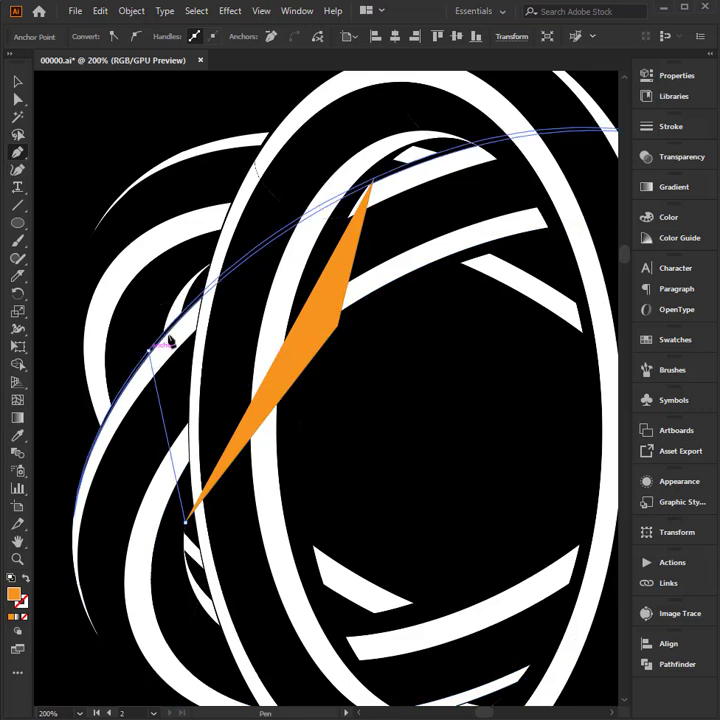
pyautogui.click(150, 346)
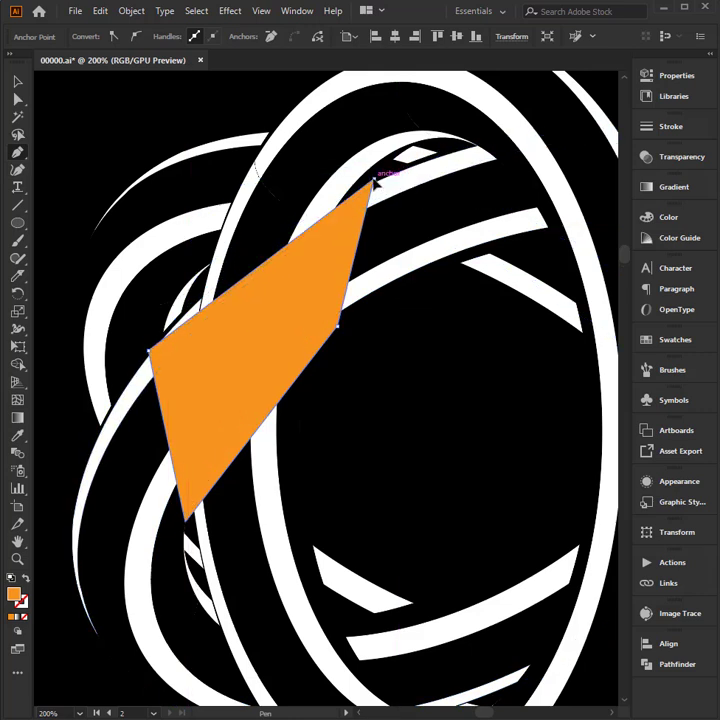
pyautogui.click(373, 180)
# - Bend the shape's lower-right edge into a concave curve
pyautogui.click(18, 171)
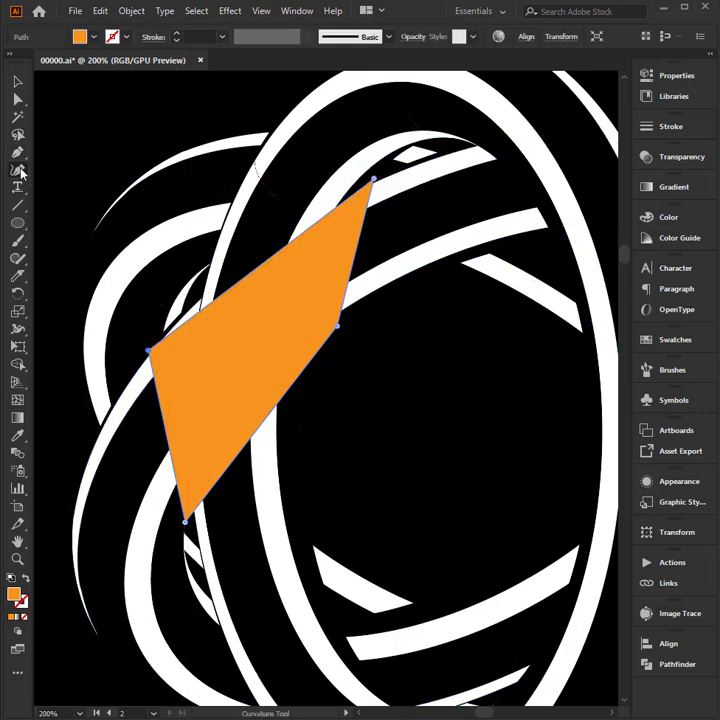
pyautogui.click(233, 276)
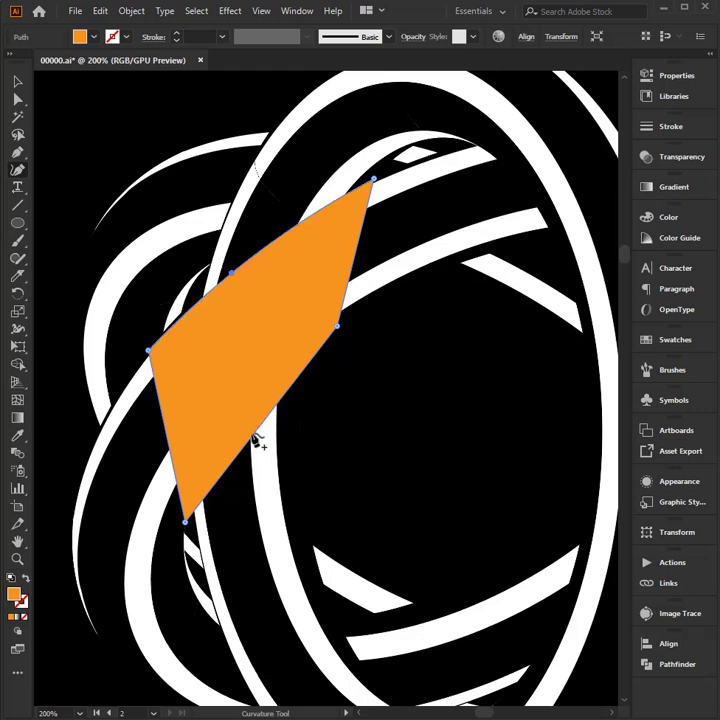
pyautogui.moveTo(255, 440)
pyautogui.mouseDown()
pyautogui.moveTo(238, 415)
pyautogui.moveTo(245, 416)
pyautogui.mouseUp()
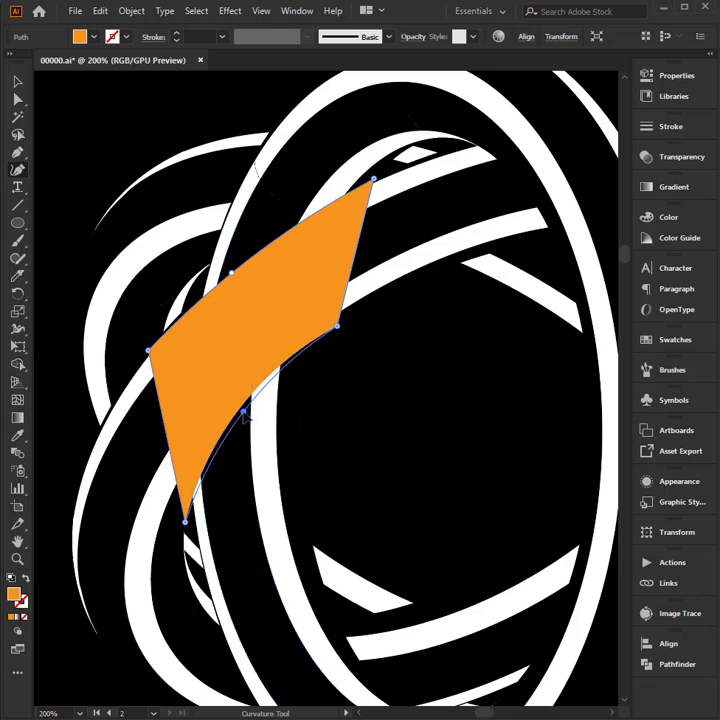
pyautogui.scroll(-1, 249, 317)
pyautogui.moveTo(257, 313); pyautogui.dragTo(207, 262)
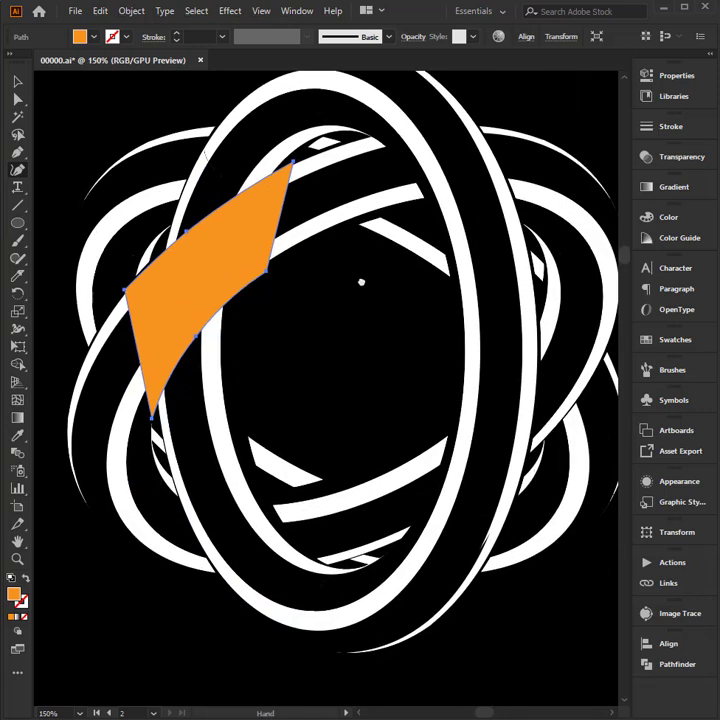
pyautogui.moveTo(361, 283); pyautogui.dragTo(348, 260)
# - Duplicate the orange shape, flip it 180°, and fit it onto the lower-right crossing
pyautogui.click(19, 82)
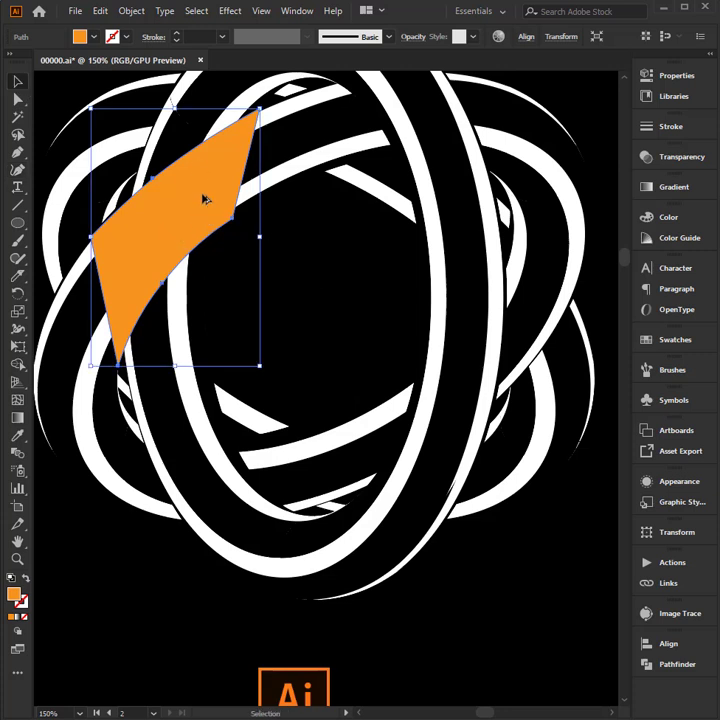
pyautogui.moveTo(203, 198); pyautogui.dragTo(395, 308)
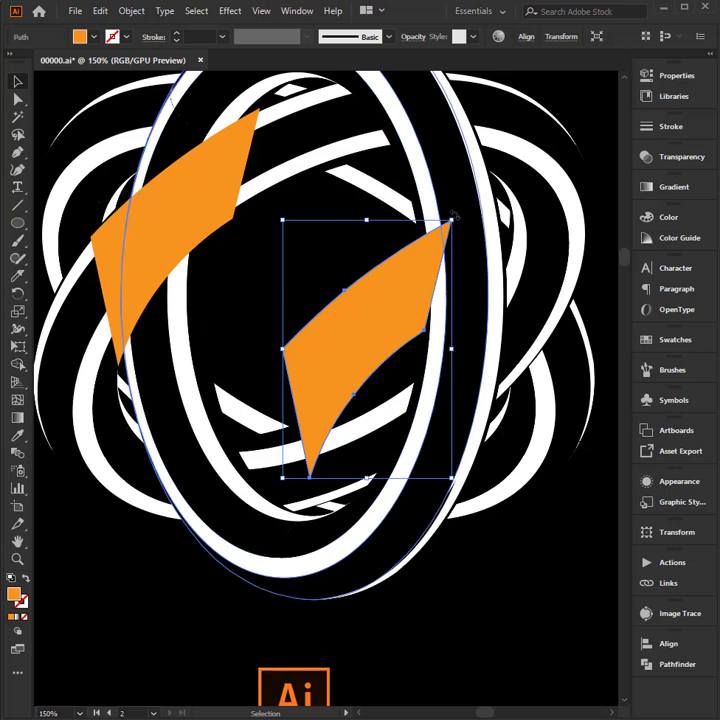
pyautogui.moveTo(452, 213); pyautogui.dragTo(342, 415)
pyautogui.moveTo(386, 350)
pyautogui.mouseDown()
pyautogui.moveTo(460, 367)
pyautogui.moveTo(475, 354)
pyautogui.mouseUp()
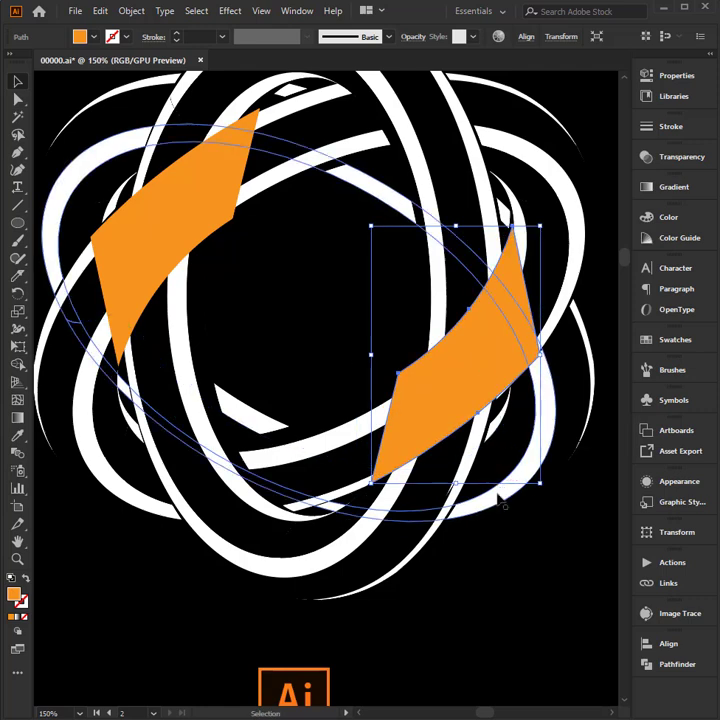
pyautogui.press('Down')
pyautogui.press('Down')
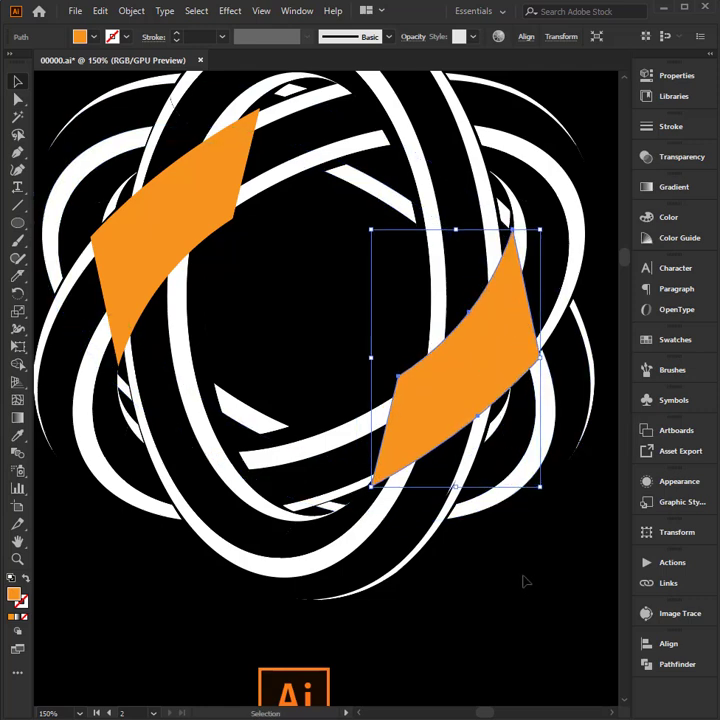
pyautogui.press('Left')
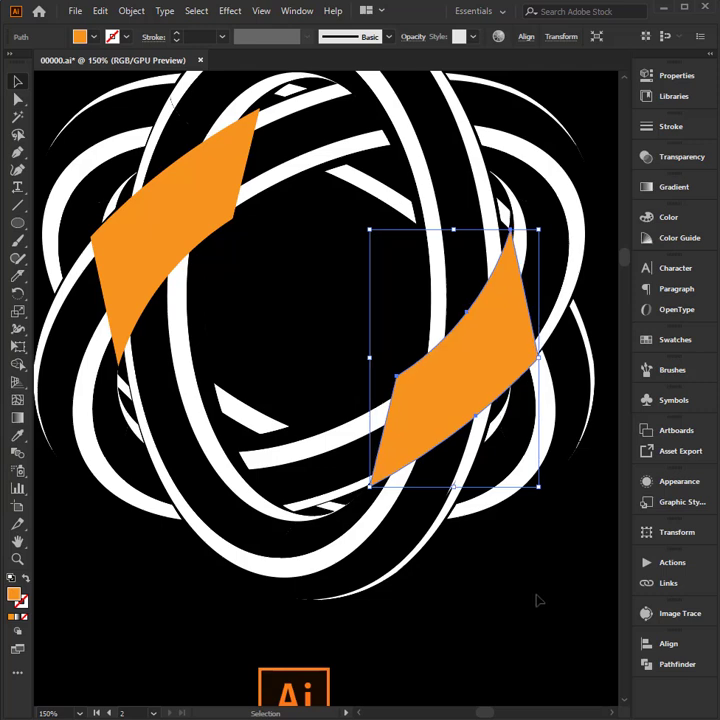
# - Fill both curved shapes with white
pyautogui.click(537, 600)
pyautogui.moveTo(536, 598)
pyautogui.mouseDown()
pyautogui.moveTo(540, 563)
pyautogui.moveTo(532, 548)
pyautogui.mouseUp()
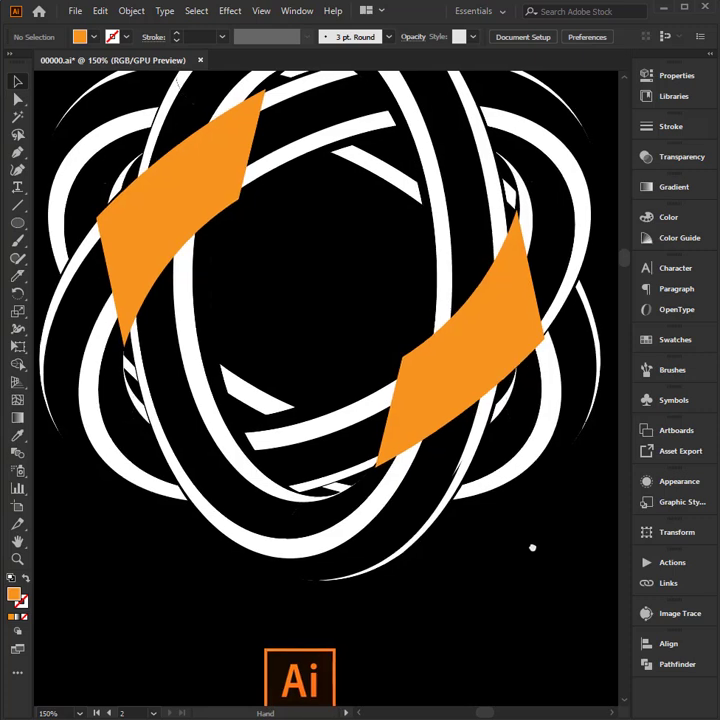
pyautogui.click(470, 342)
pyautogui.keyDown('shift'); pyautogui.click(181, 202); pyautogui.keyUp('shift')
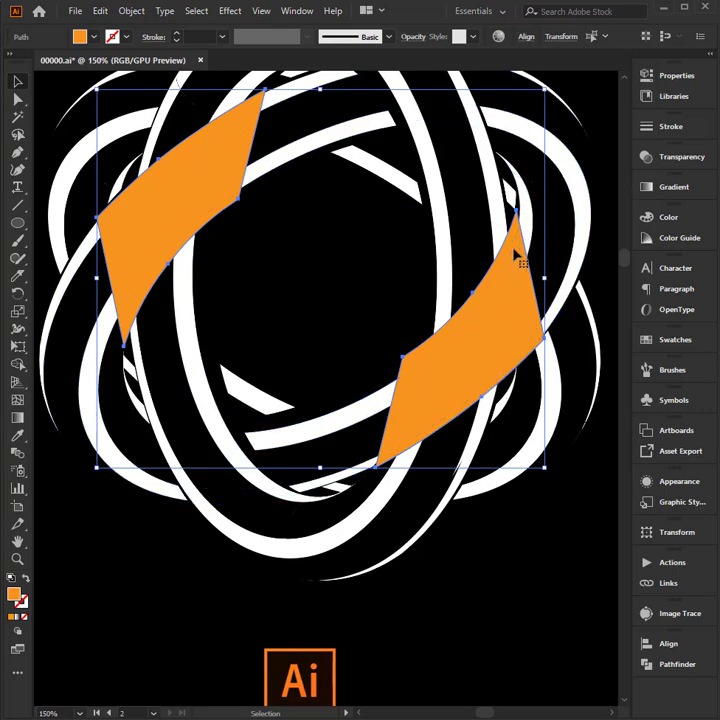
pyautogui.click(93, 37)
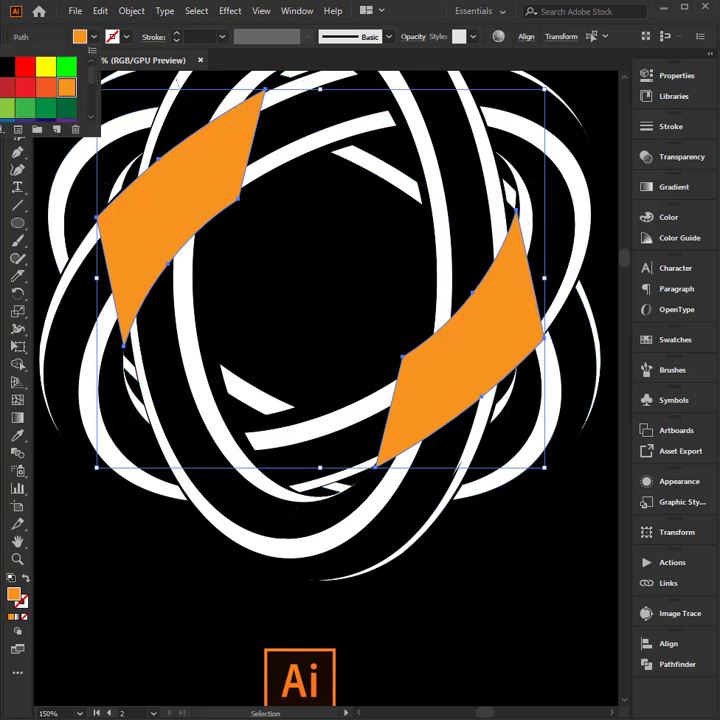
pyautogui.click(5, 67)
# - Group the two white shapes and apply them to the rings as an inverted opacity mask
pyautogui.rightClick(213, 162)
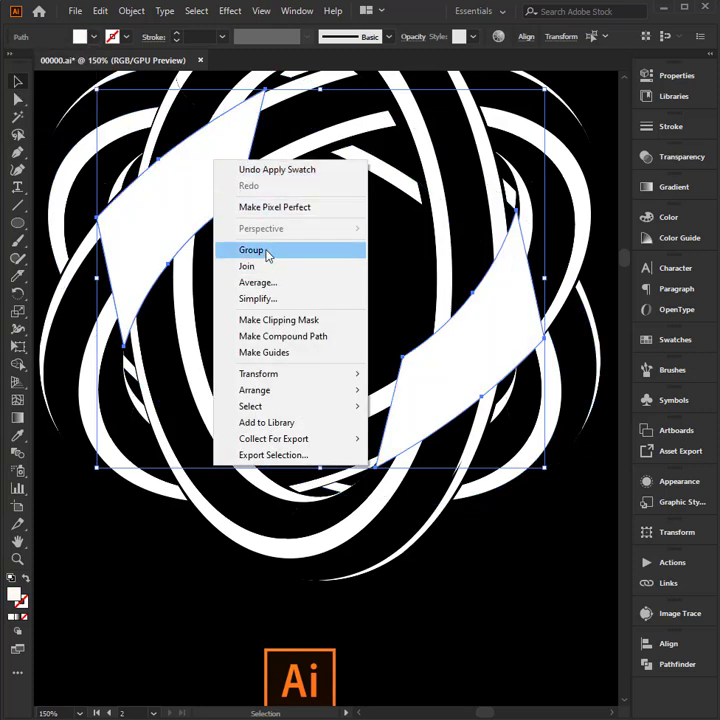
pyautogui.click(250, 250)
pyautogui.keyDown('shift'); pyautogui.click(509, 192); pyautogui.keyUp('shift')
pyautogui.click(682, 157)
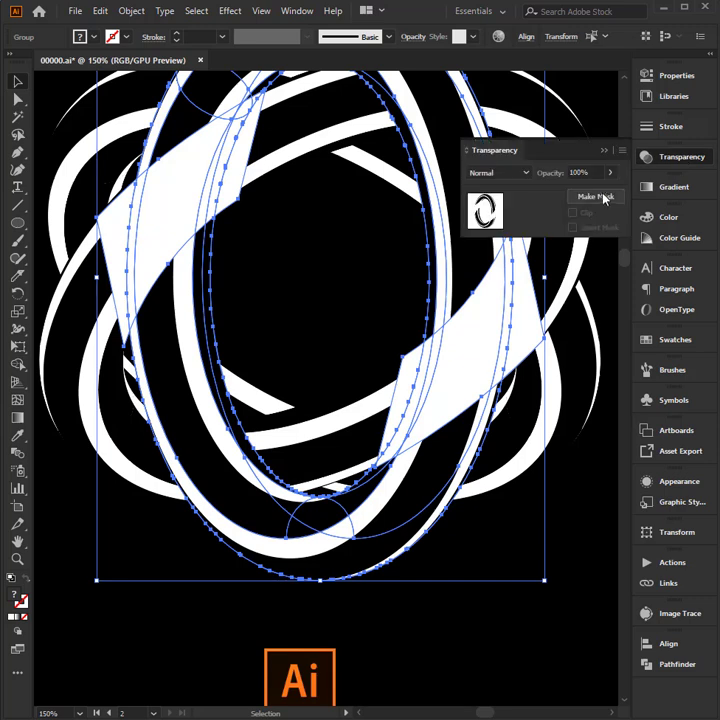
pyautogui.click(602, 197)
pyautogui.click(592, 226)
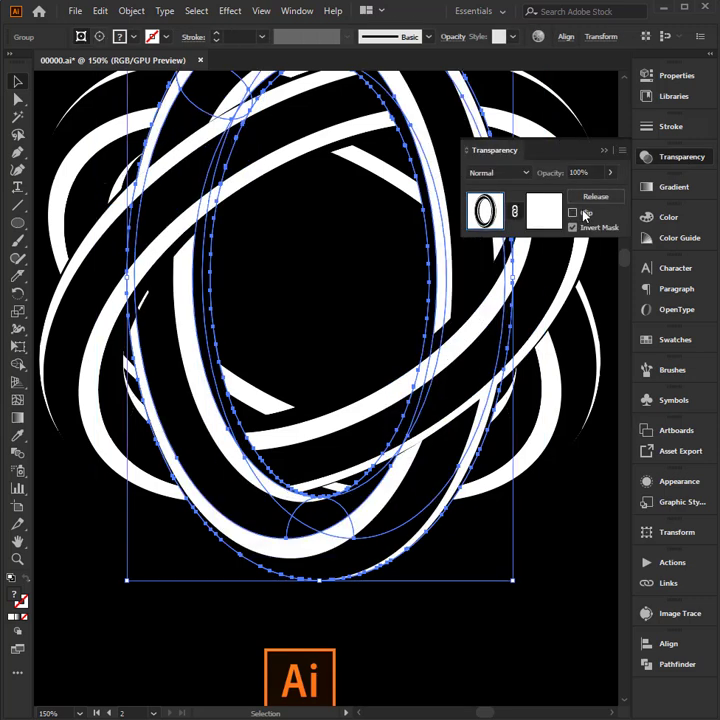
pyautogui.click(686, 162)
pyautogui.hotkey('ctrl', '1')
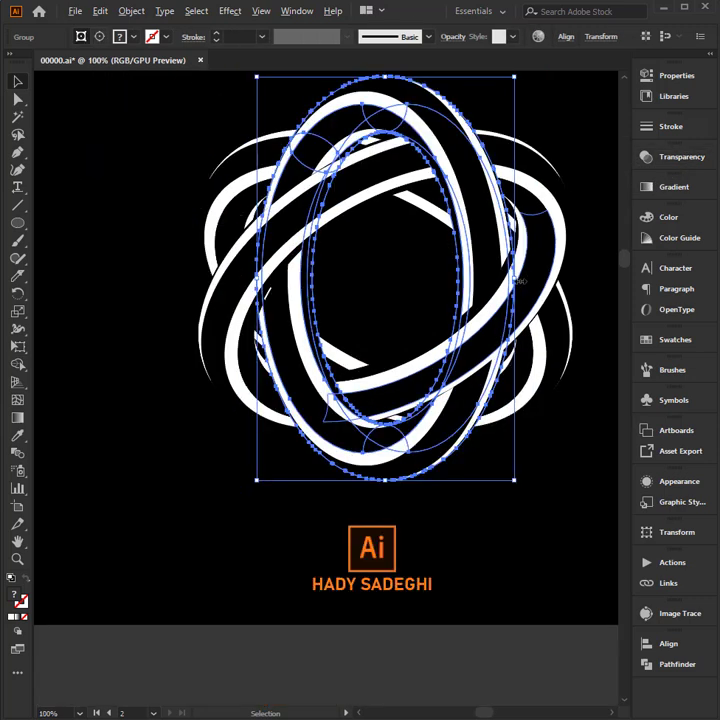
pyautogui.moveTo(524, 256)
pyautogui.mouseDown()
pyautogui.moveTo(482, 288)
pyautogui.moveTo(472, 323)
pyautogui.mouseUp()
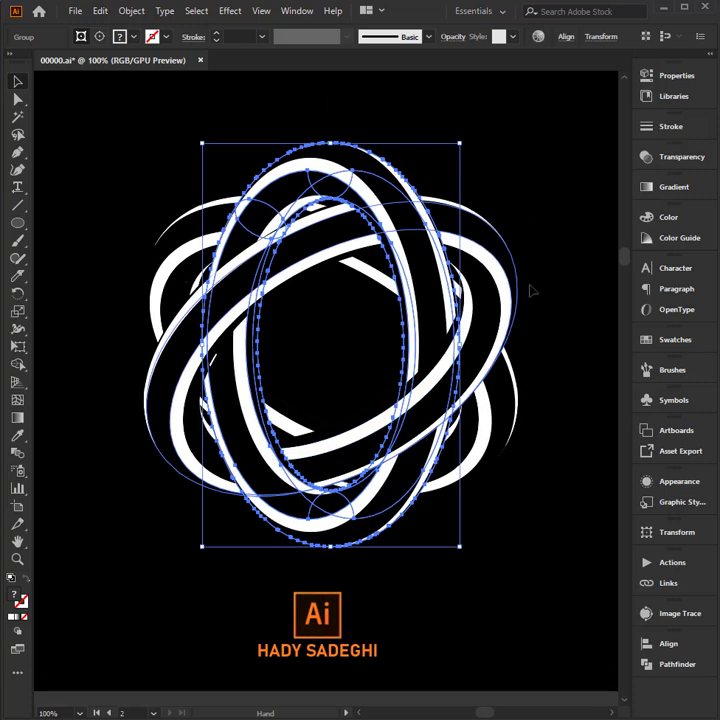
pyautogui.click(558, 248)
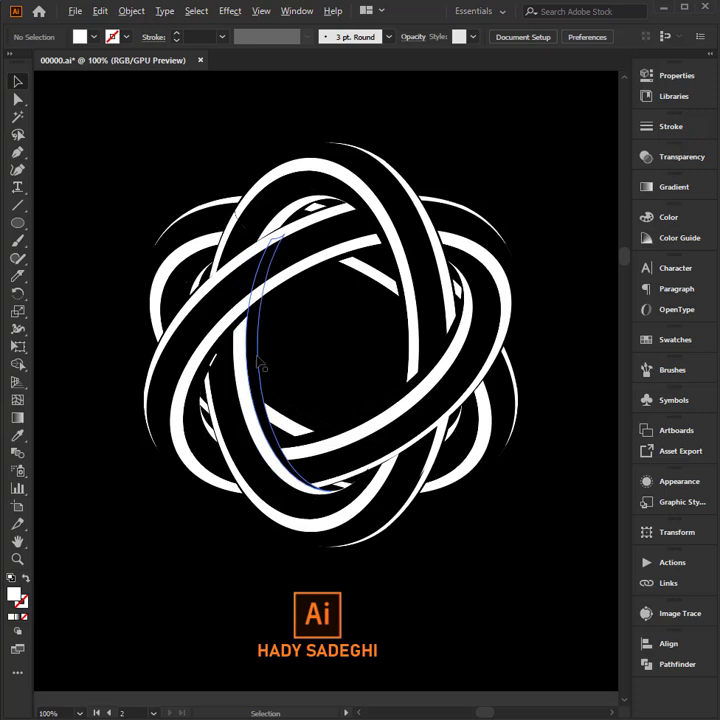
# - In mask editing mode, move an anchor of the left mask shape slightly left
pyautogui.scroll(1, 262, 366)
pyautogui.click(233, 285)
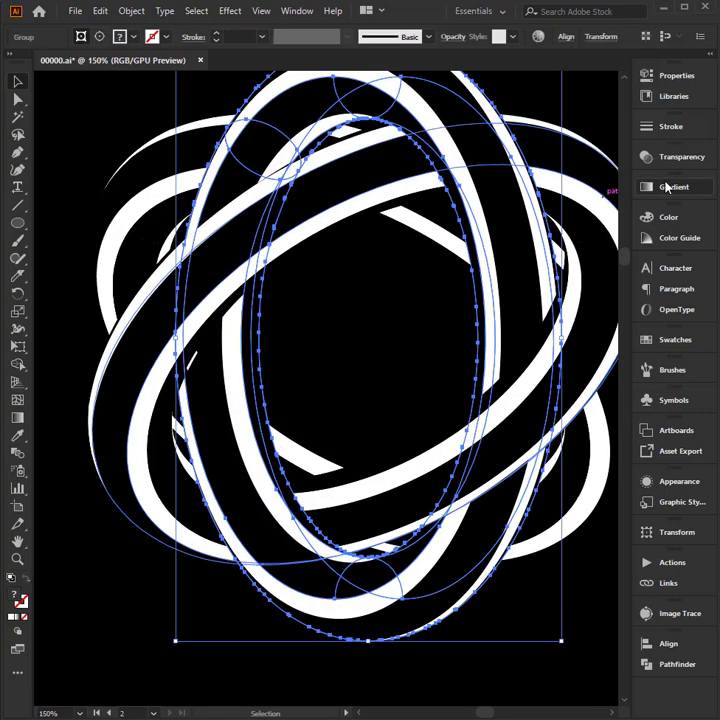
pyautogui.click(671, 158)
pyautogui.click(540, 214)
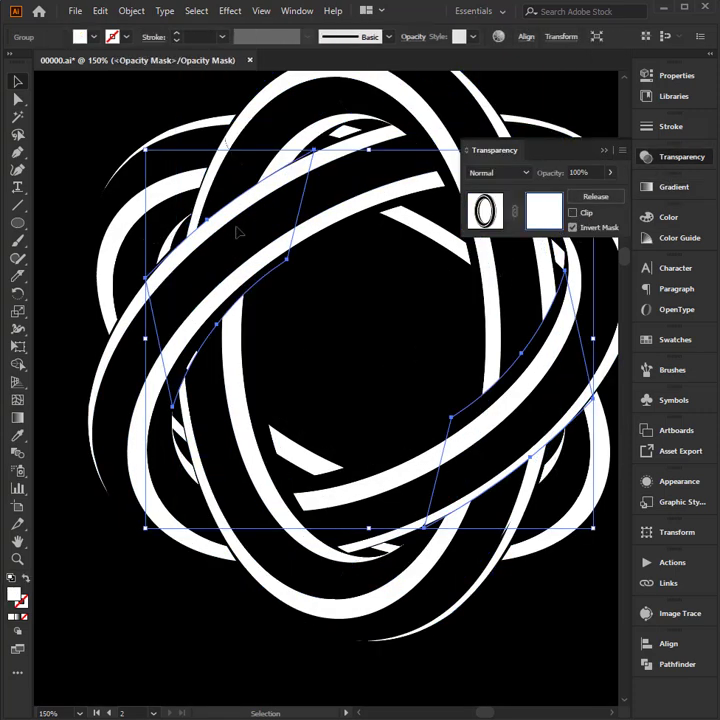
pyautogui.click(16, 170)
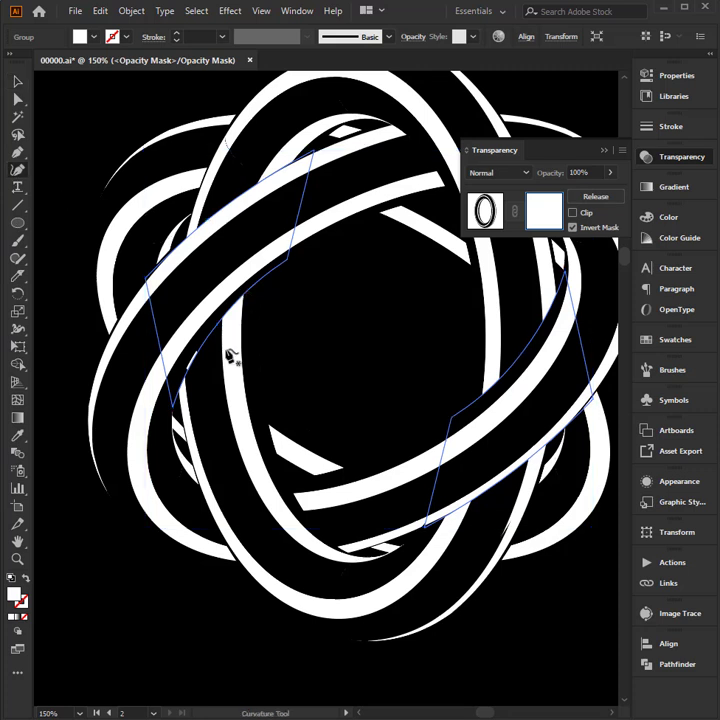
pyautogui.click(178, 408)
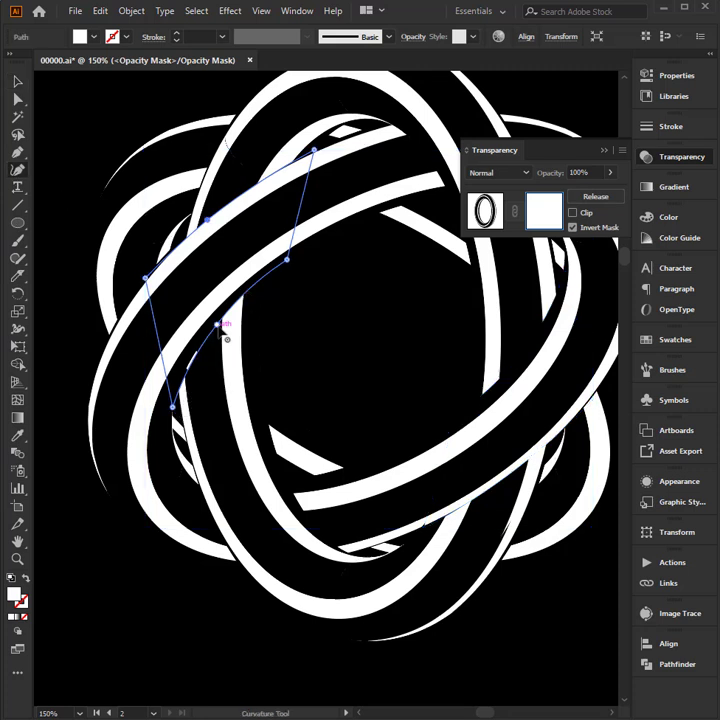
pyautogui.moveTo(210, 331); pyautogui.dragTo(204, 334)
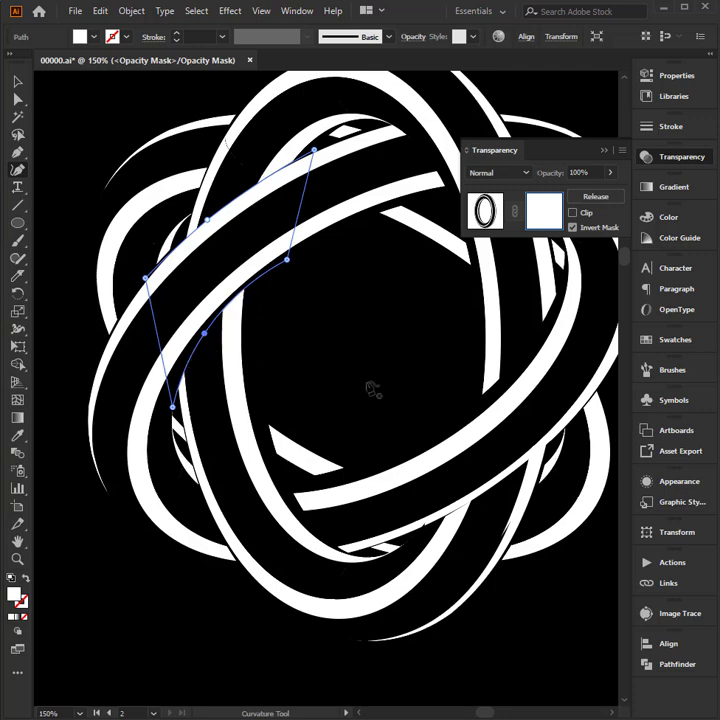
# - Return from mask editing to the artwork and deselect to check the weave
pyautogui.moveTo(390, 390); pyautogui.dragTo(377, 353)
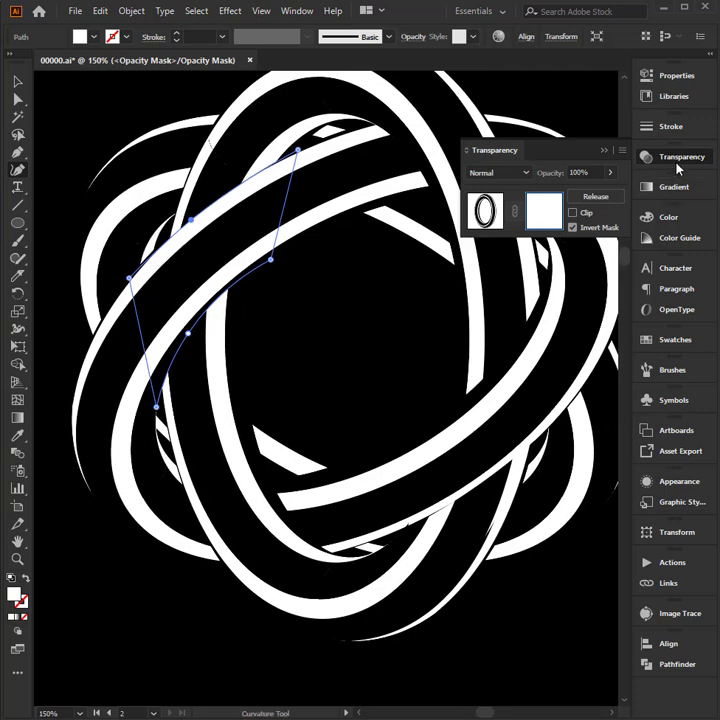
pyautogui.click(677, 160)
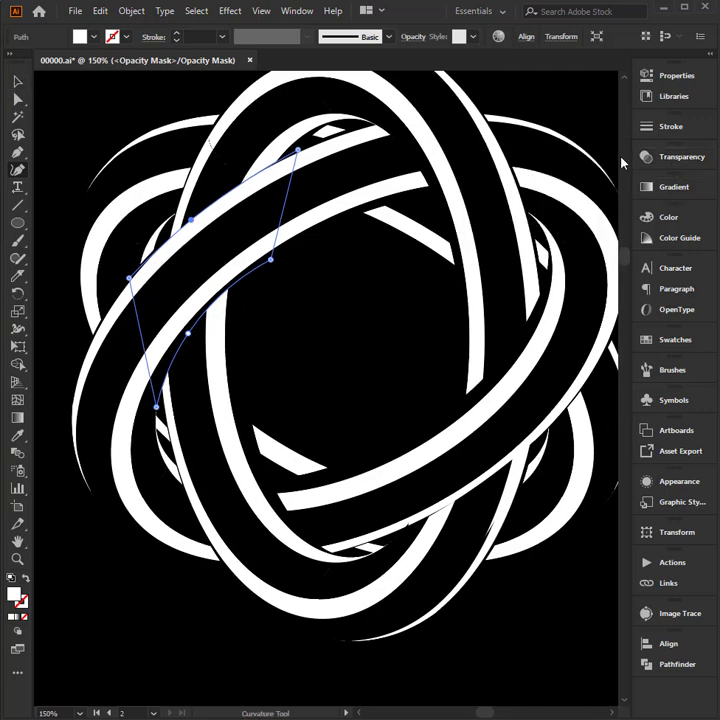
pyautogui.click(668, 160)
pyautogui.click(670, 158)
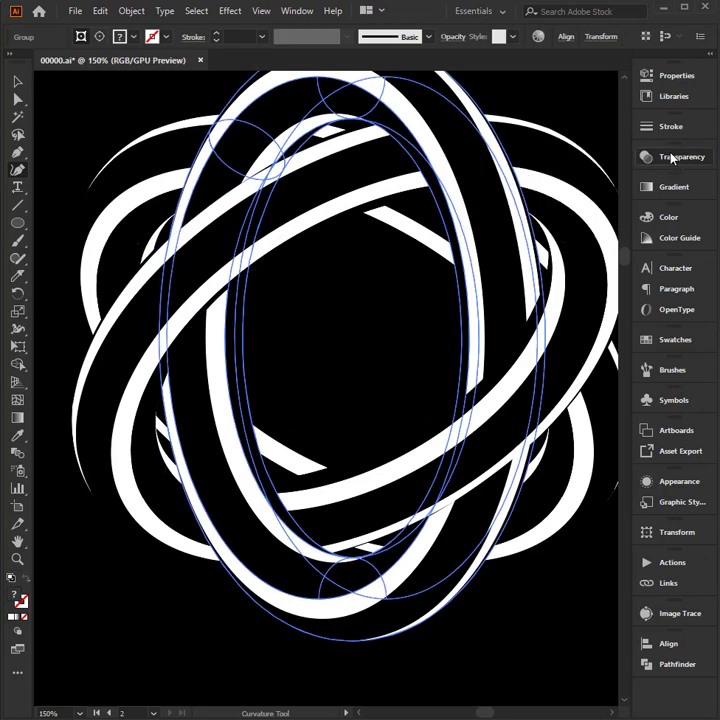
pyautogui.keyDown('ctrl'); pyautogui.click(548, 104); pyautogui.keyUp('ctrl')
pyautogui.hotkey('ctrl', 'z')
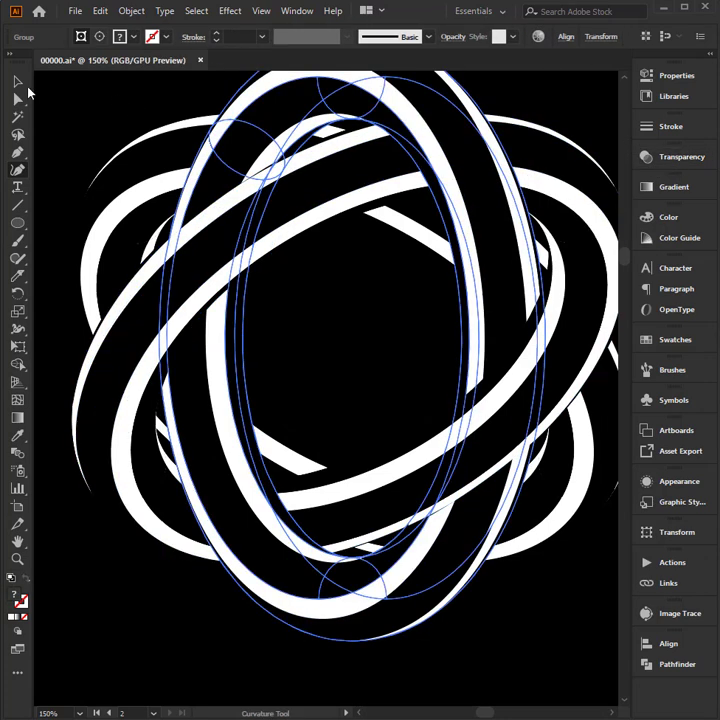
pyautogui.click(17, 81)
pyautogui.hotkey('ctrl', 'h')
pyautogui.click(380, 291)
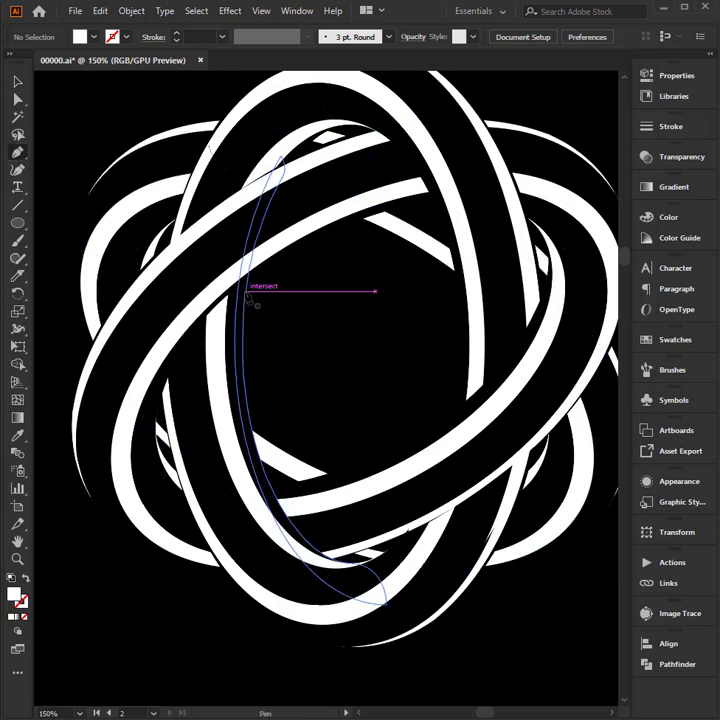
# - Draw a four-cornered shape over the left ring and bulge its right edge outward
pyautogui.keyDown('ctrl'); pyautogui.click(170, 388); pyautogui.keyUp('ctrl')
pyautogui.click(164, 393)
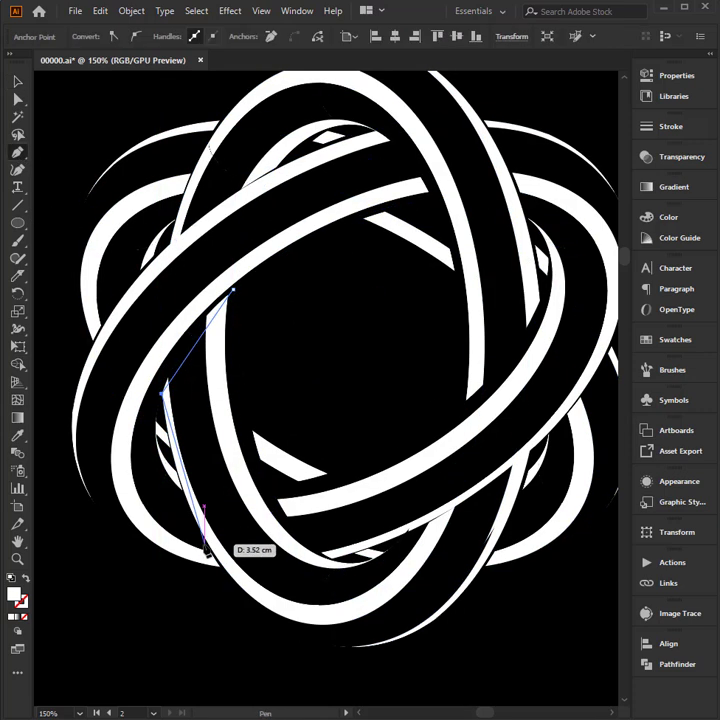
pyautogui.click(204, 545)
pyautogui.click(268, 484)
pyautogui.click(233, 290)
pyautogui.click(164, 393)
pyautogui.hotkey('shift', '`')
pyautogui.click(180, 352)
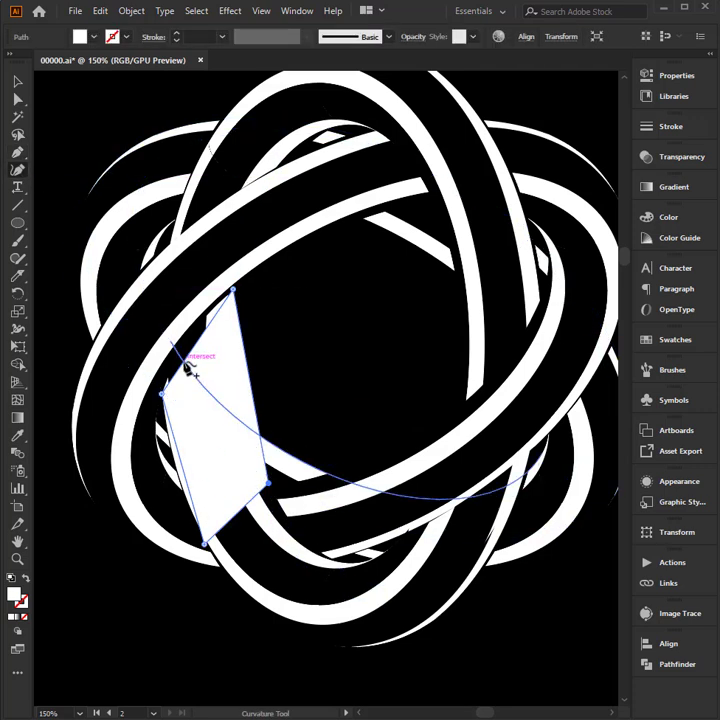
pyautogui.click(226, 377)
pyautogui.moveTo(226, 377); pyautogui.dragTo(243, 380)
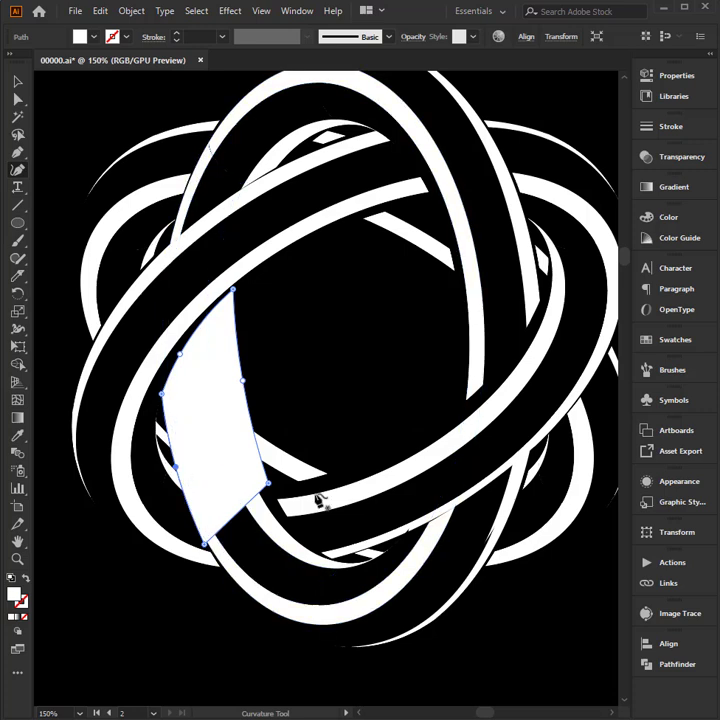
# - Give the shape a white-to-black linear gradient at 90° and Multiply blending
pyautogui.click(673, 187)
pyautogui.click(473, 206)
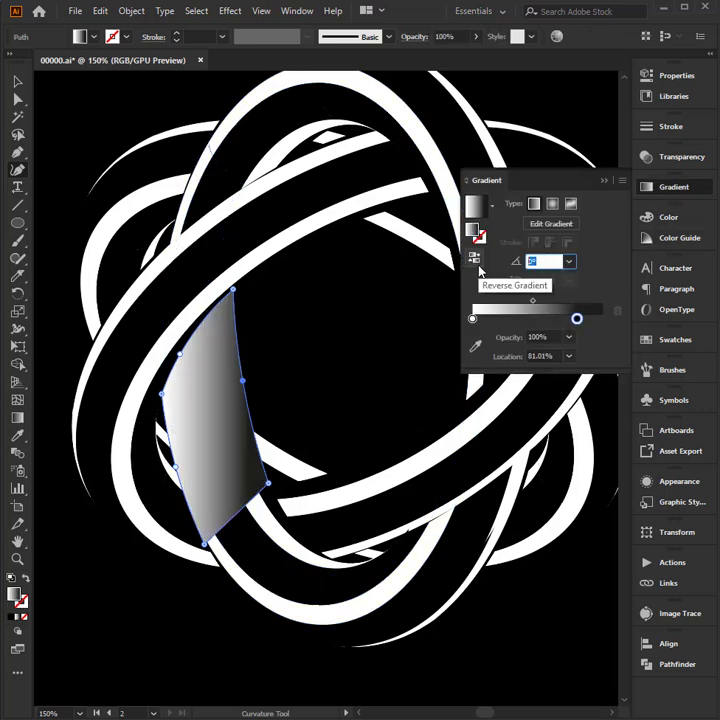
pyautogui.write('90')
pyautogui.press('Return')
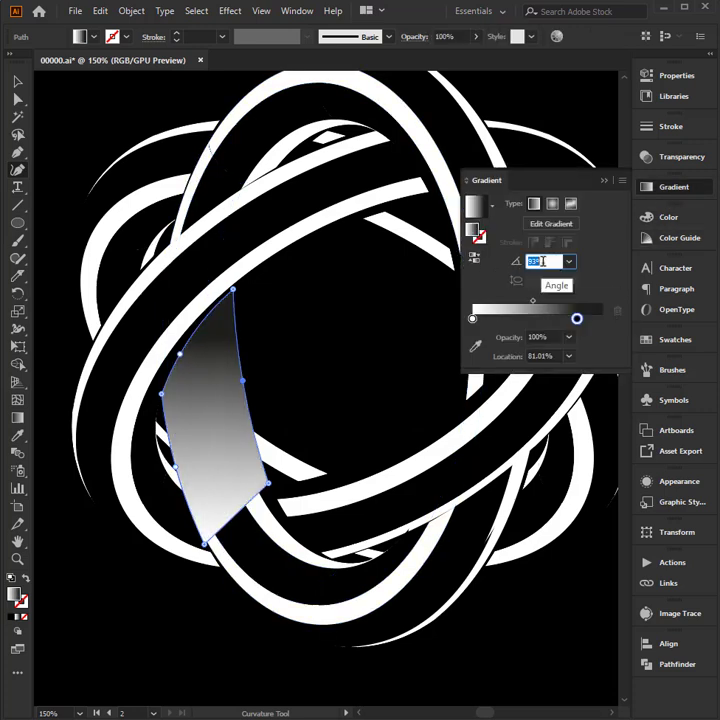
pyautogui.click(681, 157)
pyautogui.click(498, 172)
pyautogui.click(497, 223)
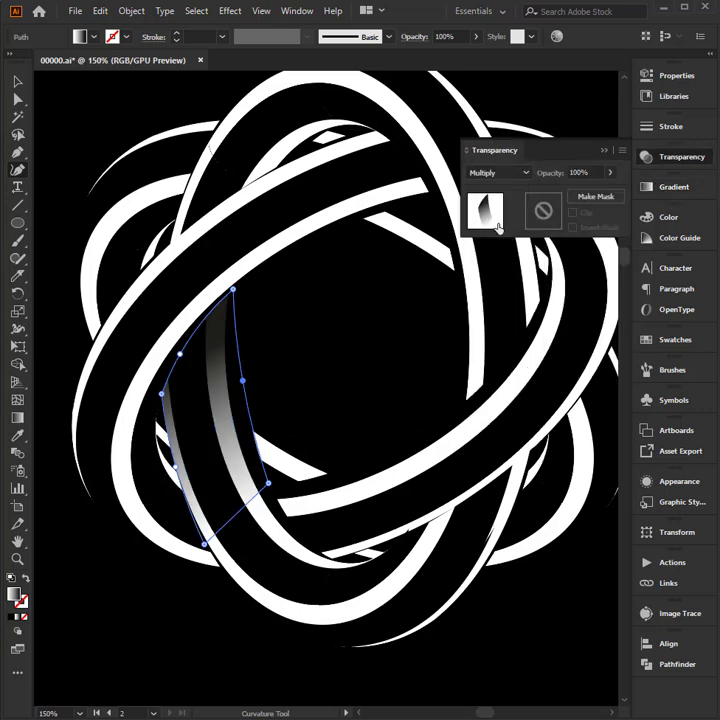
pyautogui.keyDown('shift'); pyautogui.click(530, 262); pyautogui.keyUp('shift')
pyautogui.click(673, 187)
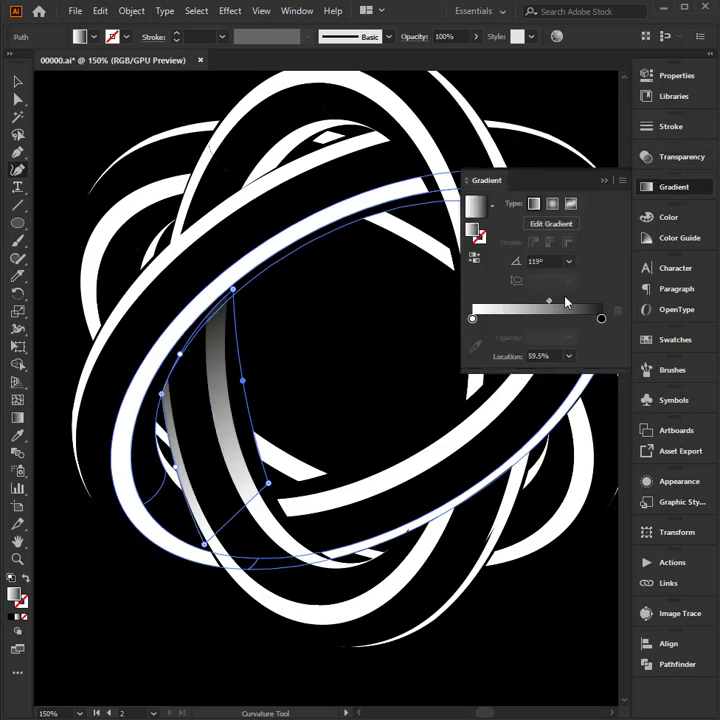
# - Place a gradient shading shape onto the upper-right ring
pyautogui.press('v')
pyautogui.hotkey('ctrl', 'shift', 'a')
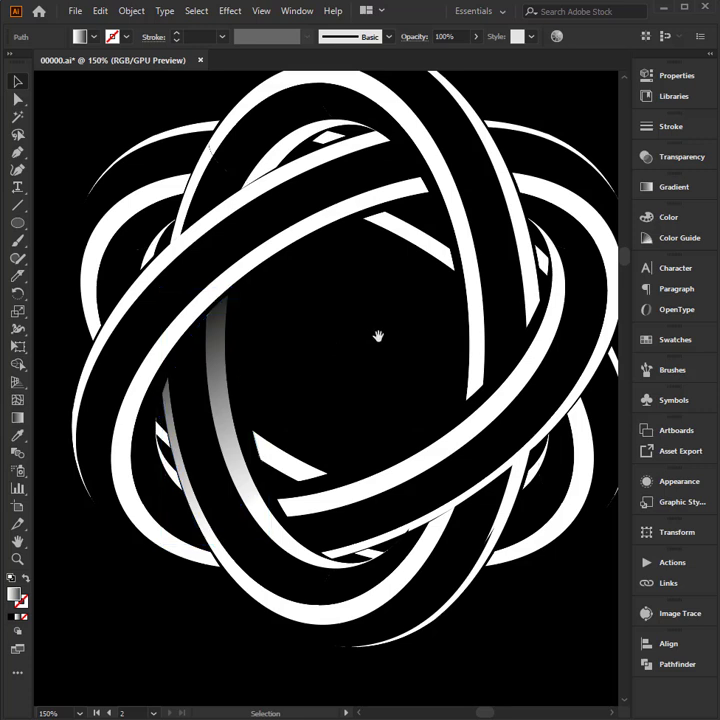
pyautogui.moveTo(378, 336); pyautogui.dragTo(385, 325)
pyautogui.moveTo(209, 389)
pyautogui.mouseDown()
pyautogui.moveTo(386, 327)
pyautogui.moveTo(552, 124)
pyautogui.moveTo(566, 148)
pyautogui.mouseUp()
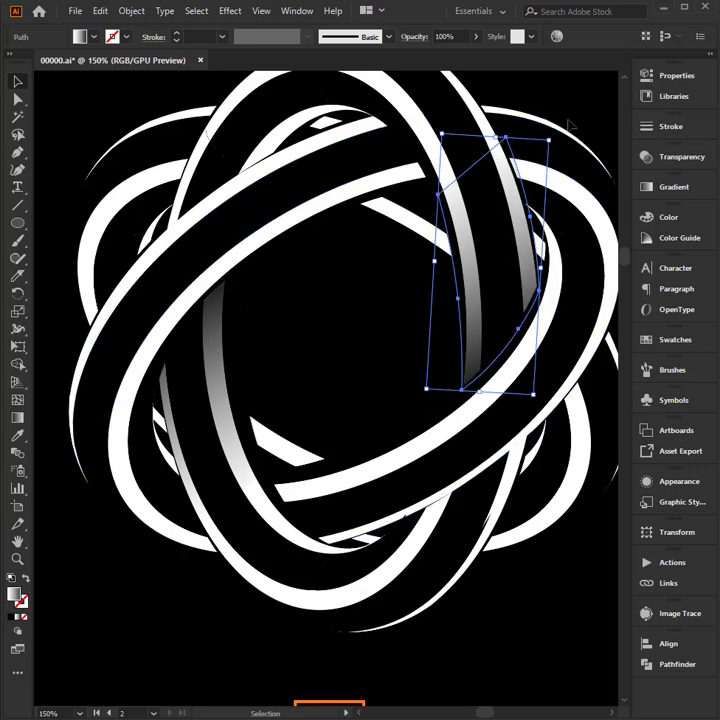
pyautogui.click(598, 106)
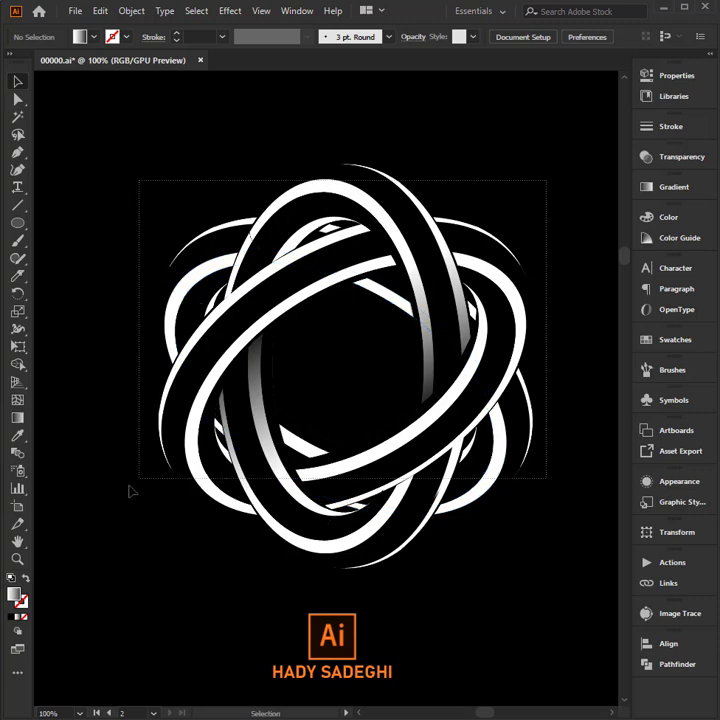
# - Rotate the upper-right shading shape to follow its ring, then deselect
pyautogui.hotkey('ctrl', 'a')
pyautogui.click(540, 487)
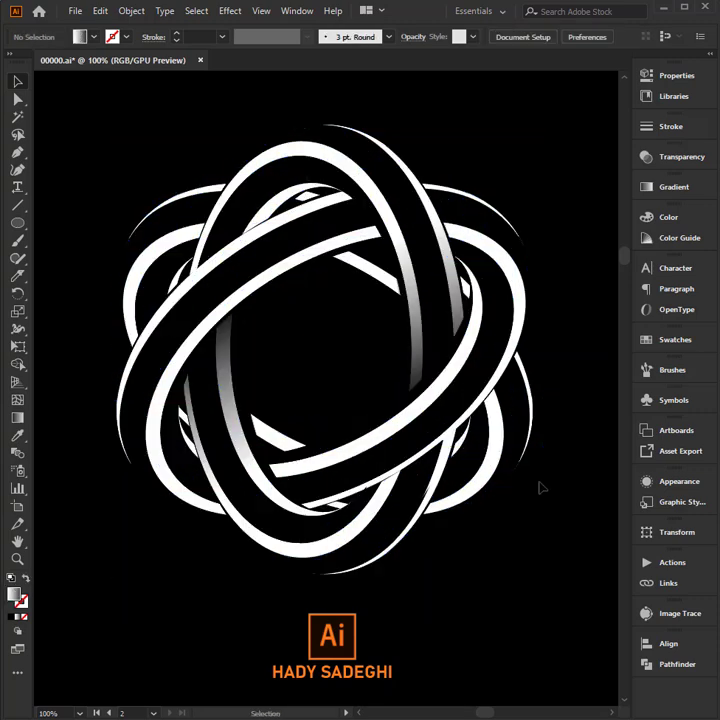
pyautogui.click(433, 347)
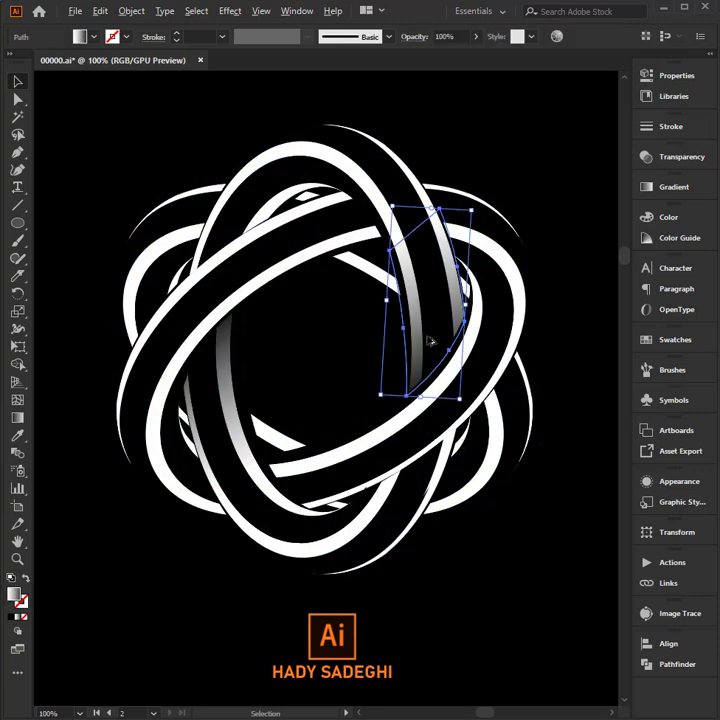
pyautogui.press('r')
pyautogui.moveTo(431, 342)
pyautogui.mouseDown()
pyautogui.moveTo(335, 357)
pyautogui.moveTo(350, 360)
pyautogui.moveTo(436, 450)
pyautogui.moveTo(407, 421)
pyautogui.mouseUp()
pyautogui.hotkey('ctrl', 'shift', 'a')
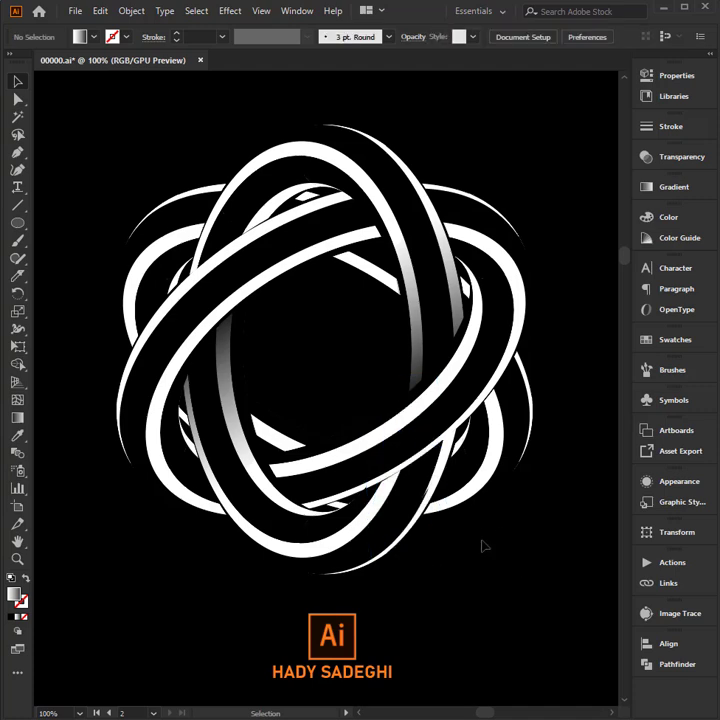
# - Pen-draw a triangle over the lower-right ring crossing and bulge its right edge outward
pyautogui.click(17, 152)
pyautogui.keyDown('ctrl'); pyautogui.click(410, 479); pyautogui.keyUp('ctrl')
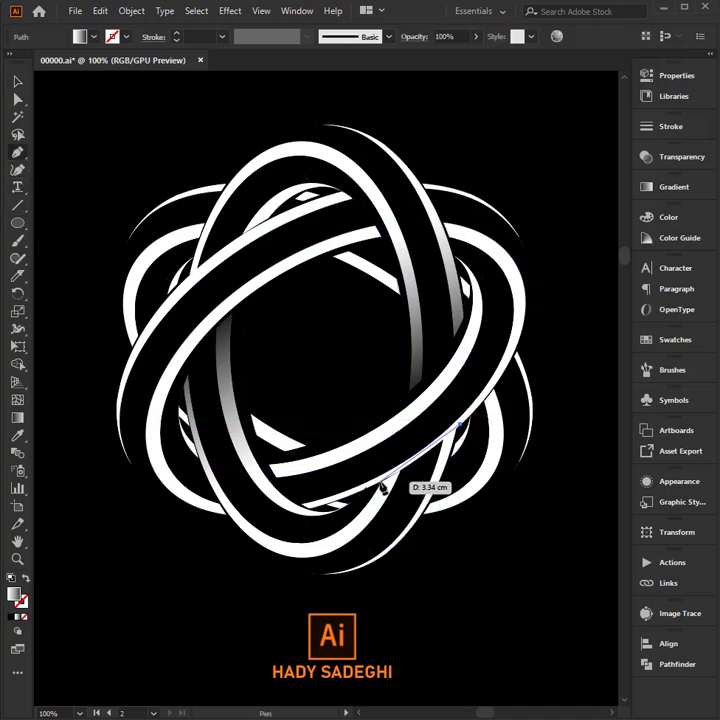
pyautogui.click(335, 507)
pyautogui.click(366, 565)
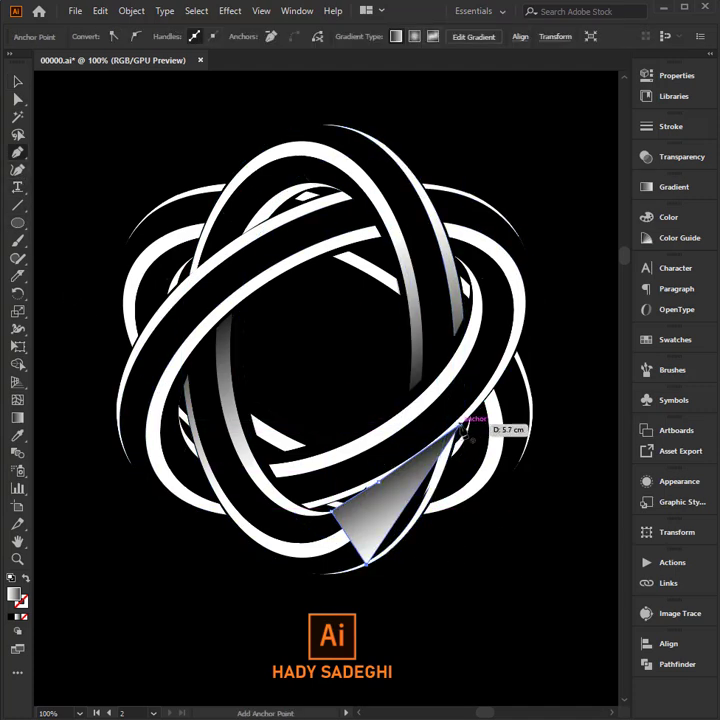
pyautogui.click(459, 424)
pyautogui.click(335, 507)
pyautogui.click(17, 170)
pyautogui.moveTo(412, 494); pyautogui.dragTo(419, 519)
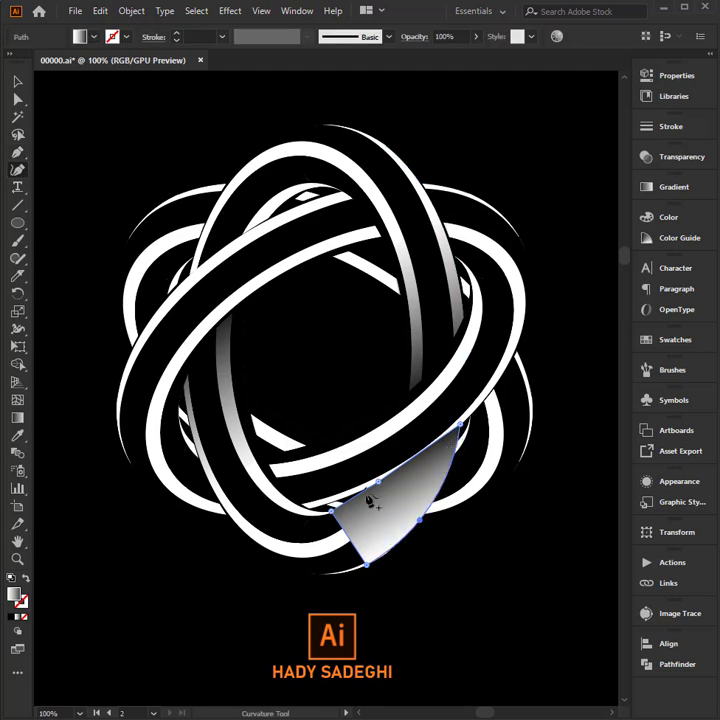
# - Set the triangle's Transparency blend mode to Multiply
pyautogui.press('v')
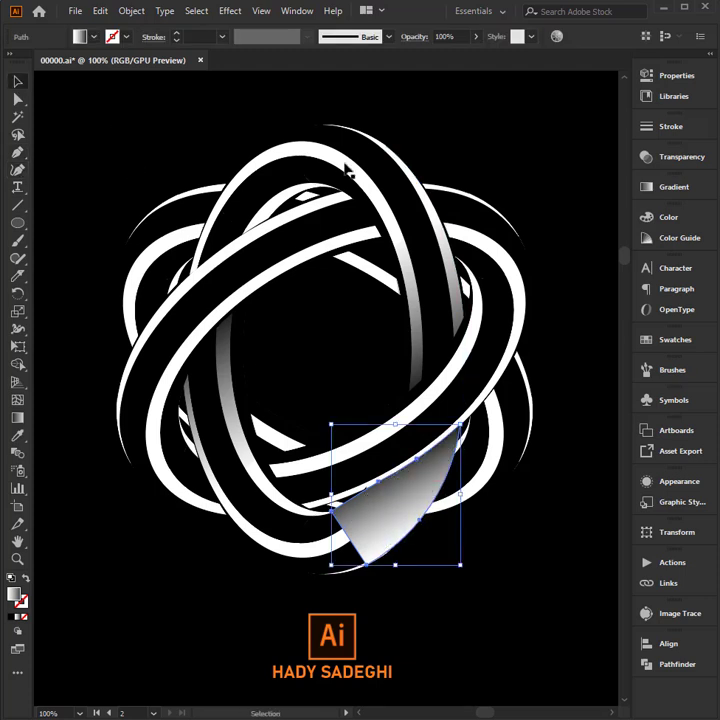
pyautogui.hotkey('ctrl', 'shift', 'F10')
pyautogui.click(498, 172)
pyautogui.click(497, 225)
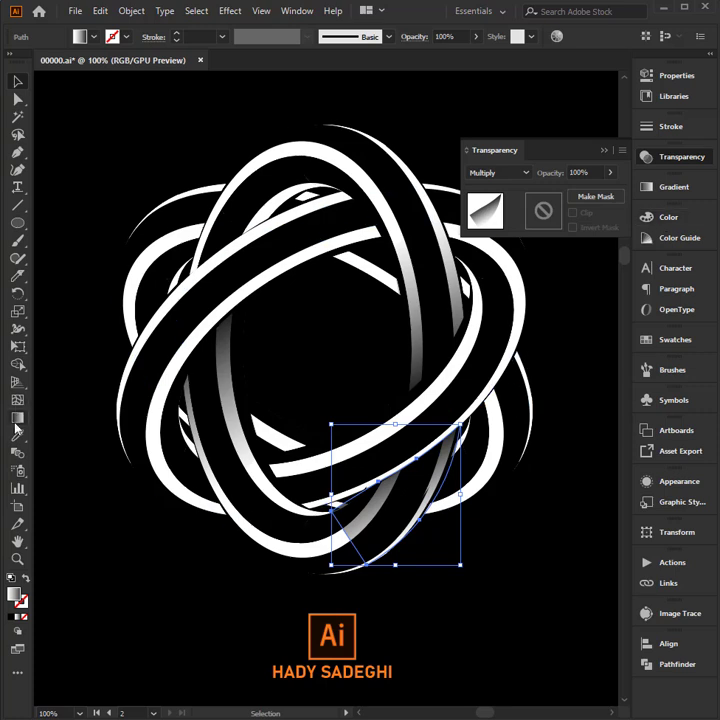
# - Set the shape's gradient angle to 85° and shift the gradient midpoint left
pyautogui.click(646, 187)
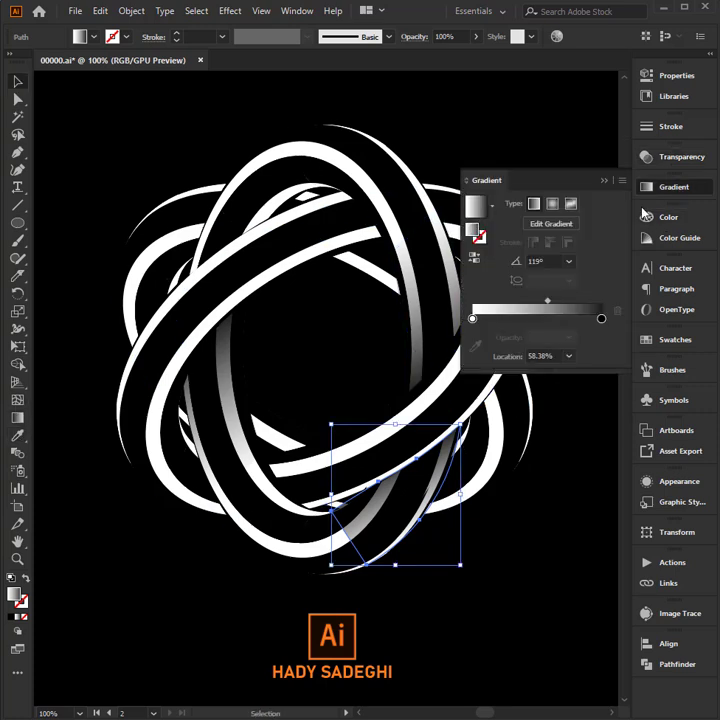
pyautogui.moveTo(547, 300); pyautogui.dragTo(557, 303)
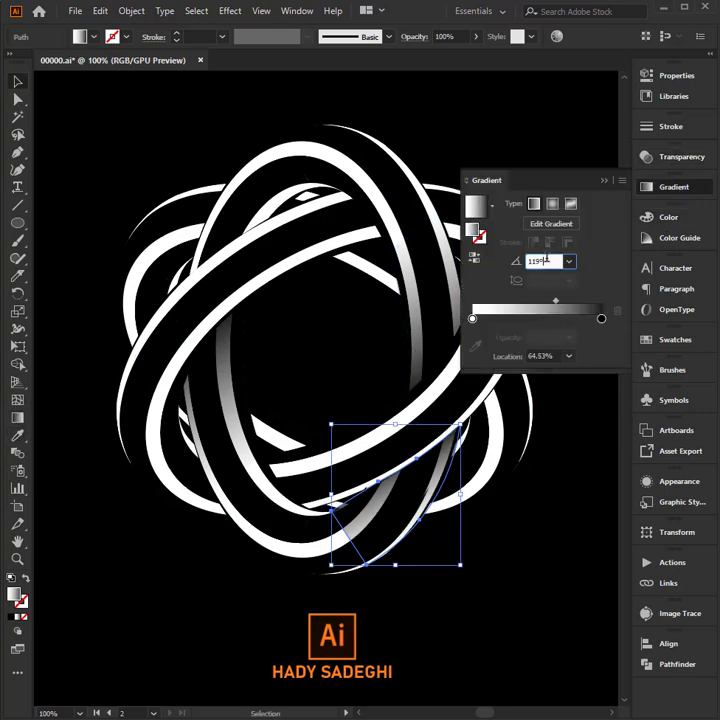
pyautogui.press('Return')
pyautogui.moveTo(557, 300); pyautogui.dragTo(533, 304)
pyautogui.click(530, 177)
# - Slide the white gradient stop inward to 25.03% and adjust the midpoint, then deselect
pyautogui.click(400, 480)
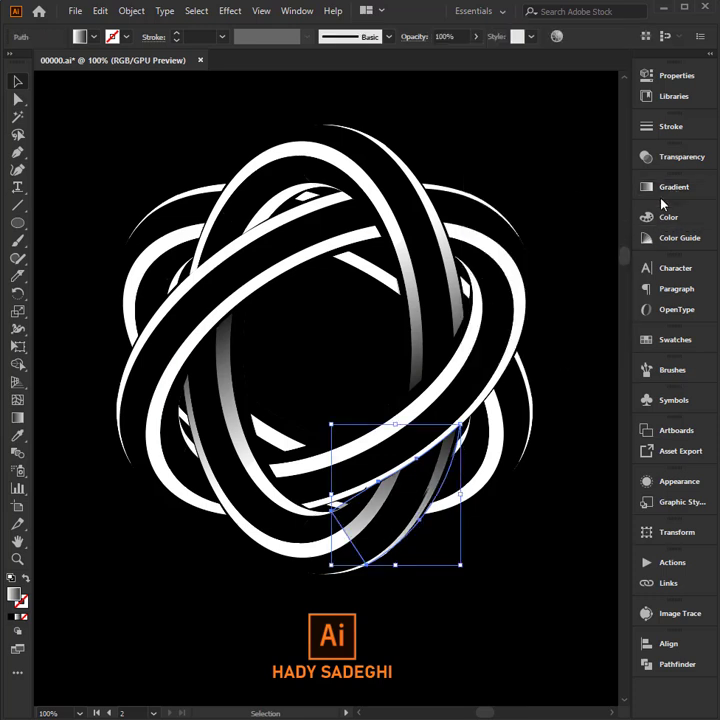
pyautogui.click(673, 187)
pyautogui.click(493, 318)
pyautogui.moveTo(543, 302); pyautogui.dragTo(556, 302)
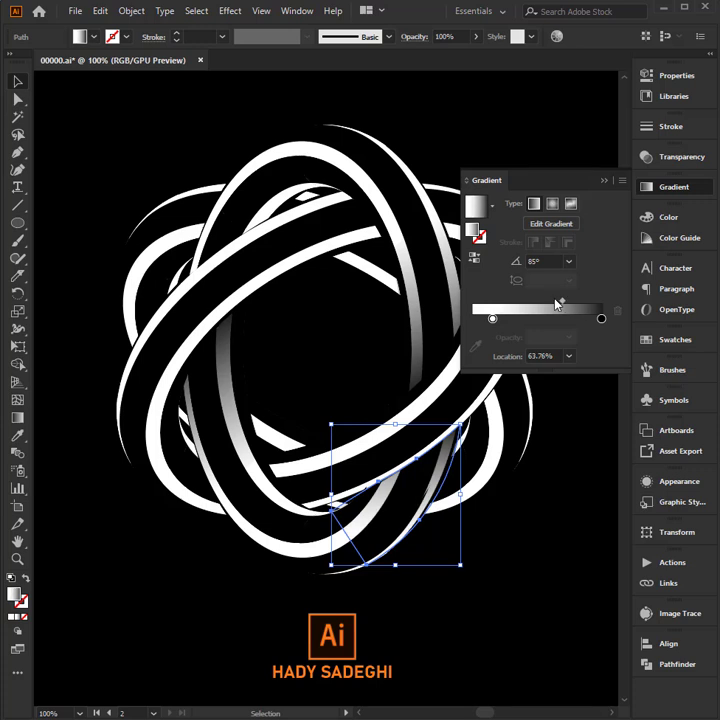
pyautogui.moveTo(492, 318)
pyautogui.mouseDown()
pyautogui.moveTo(527, 321)
pyautogui.moveTo(557, 305)
pyautogui.moveTo(529, 318)
pyautogui.mouseUp()
pyautogui.click(511, 581)
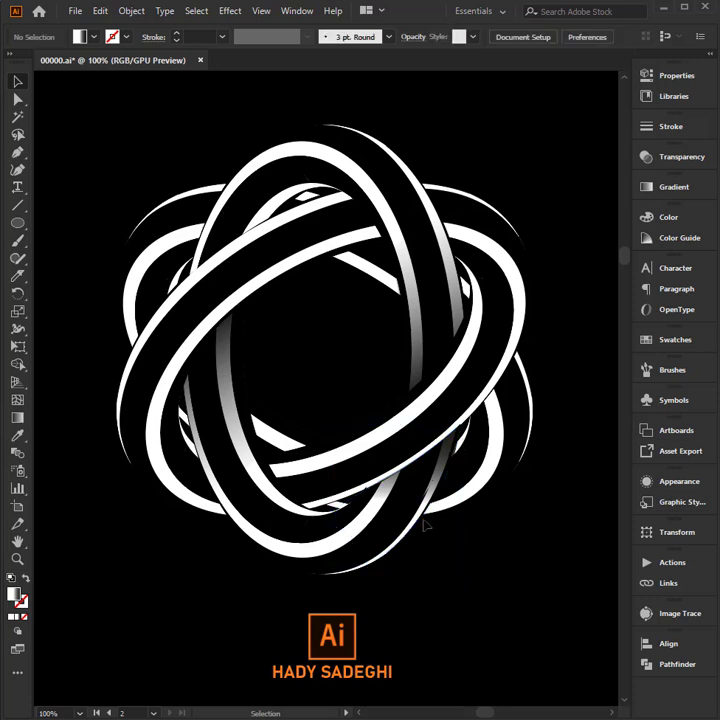
# - Nudge a ribbon path left and pen-draw a quadrilateral over the lower-centre crossing
pyautogui.moveTo(382, 499); pyautogui.dragTo(320, 495)
pyautogui.click(73, 248)
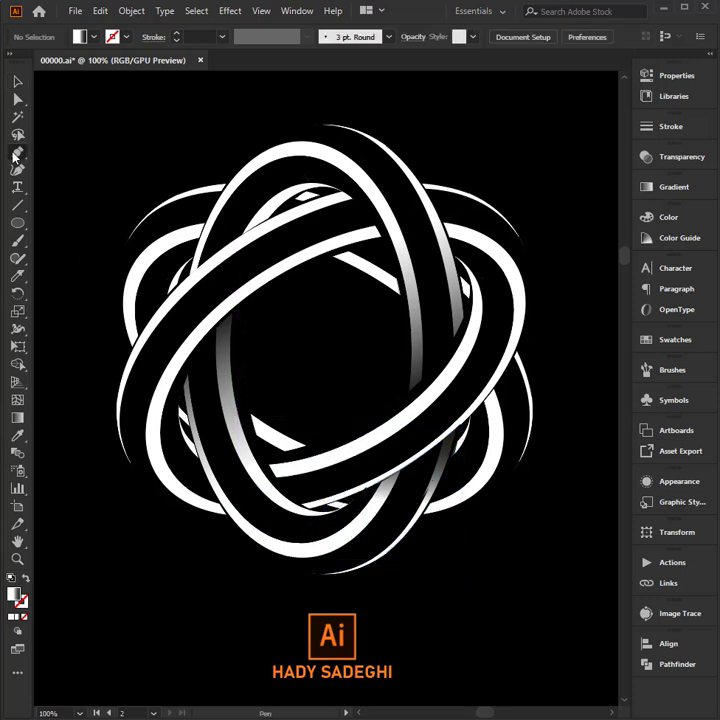
pyautogui.click(14, 157)
pyautogui.click(265, 455)
pyautogui.click(362, 425)
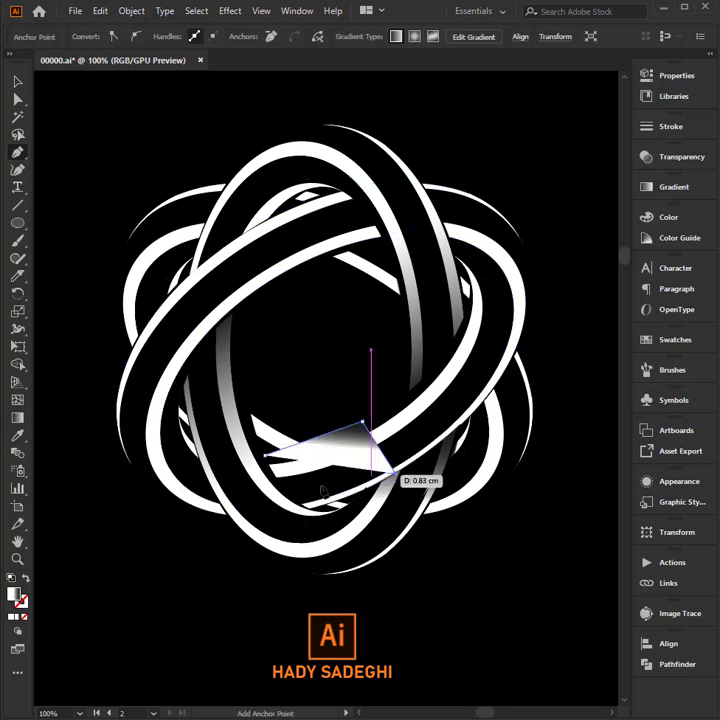
pyautogui.click(396, 472)
pyautogui.click(309, 510)
pyautogui.click(265, 455)
pyautogui.click(17, 169)
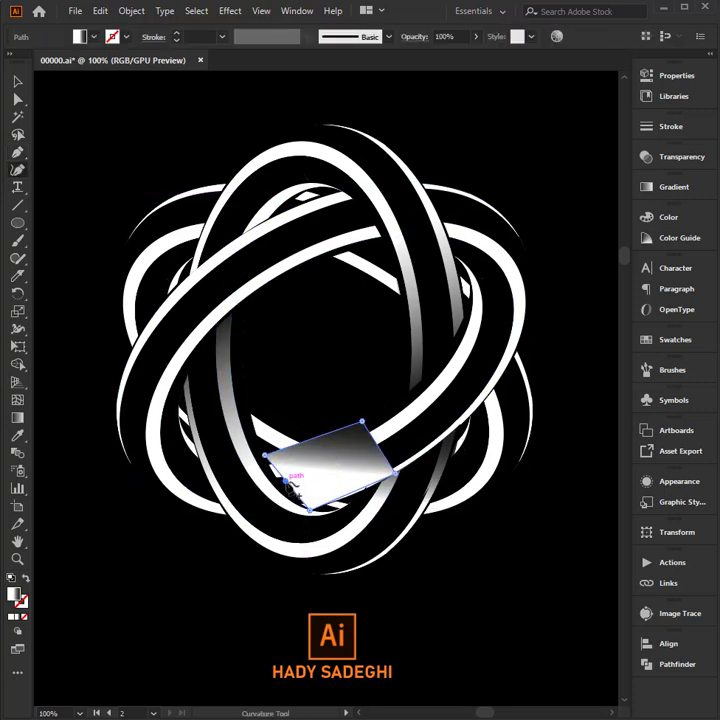
# - Change the new shape's gradient angle and set its blend mode to Multiply
pyautogui.click(17, 81)
pyautogui.click(670, 187)
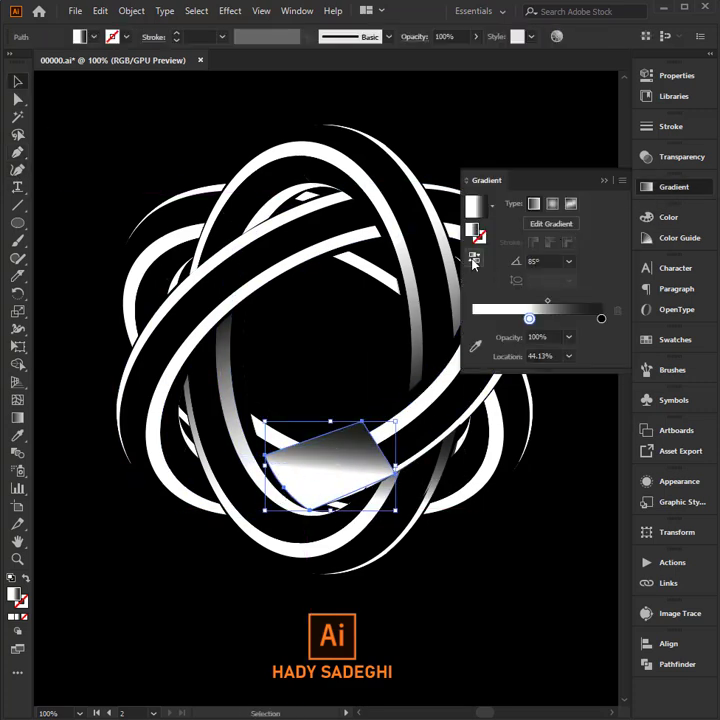
pyautogui.click(536, 261)
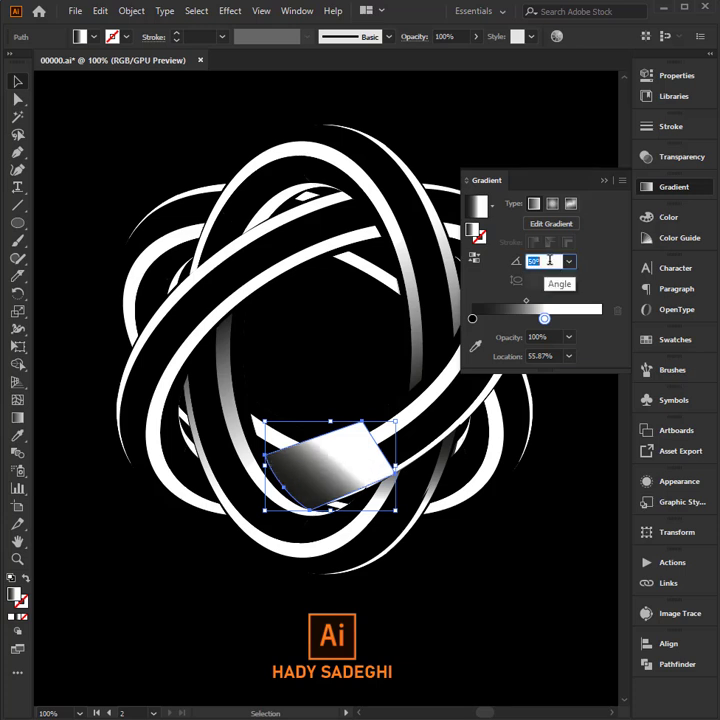
pyautogui.hotkey('ctrl', 'shift', 'F10')
pyautogui.click(525, 172)
pyautogui.click(495, 222)
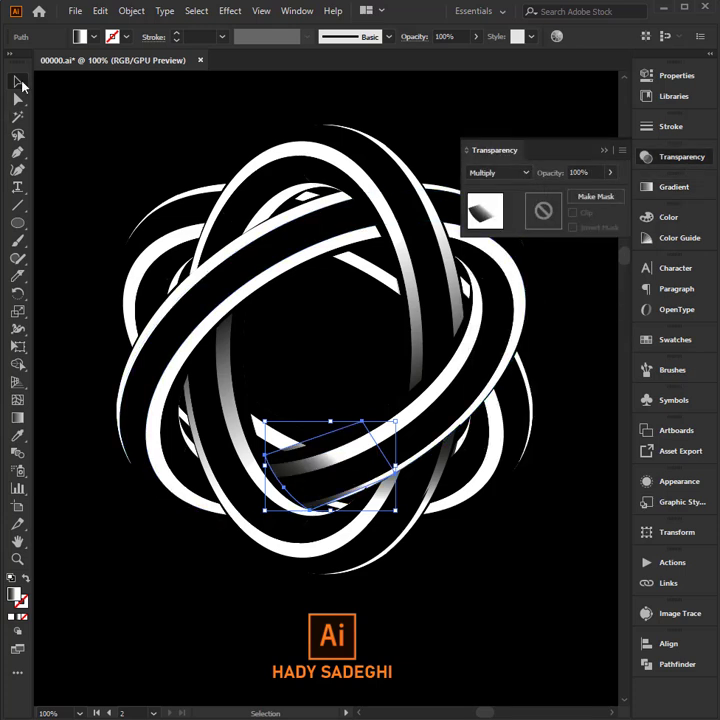
pyautogui.click(576, 519)
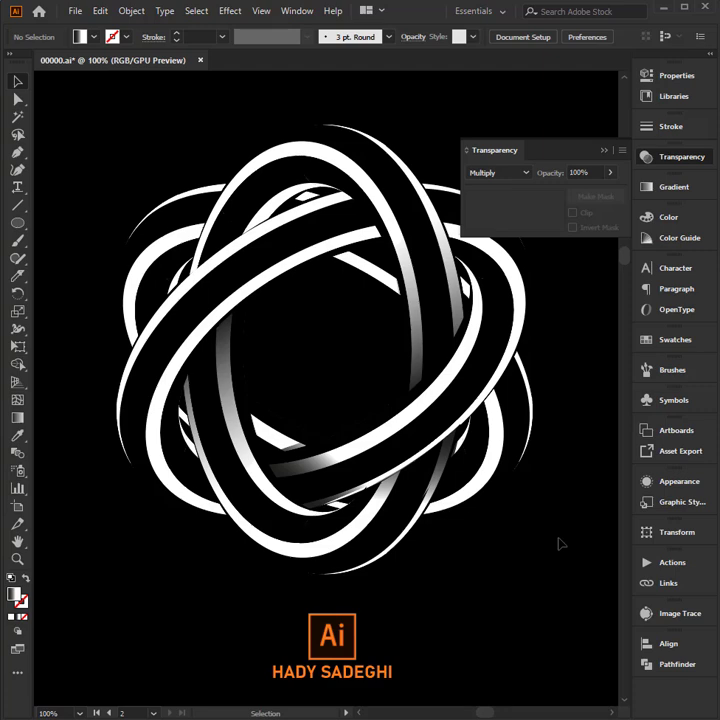
# - Draw a shading path at the lower-left crossing and curve its bottom edge
pyautogui.click(16, 155)
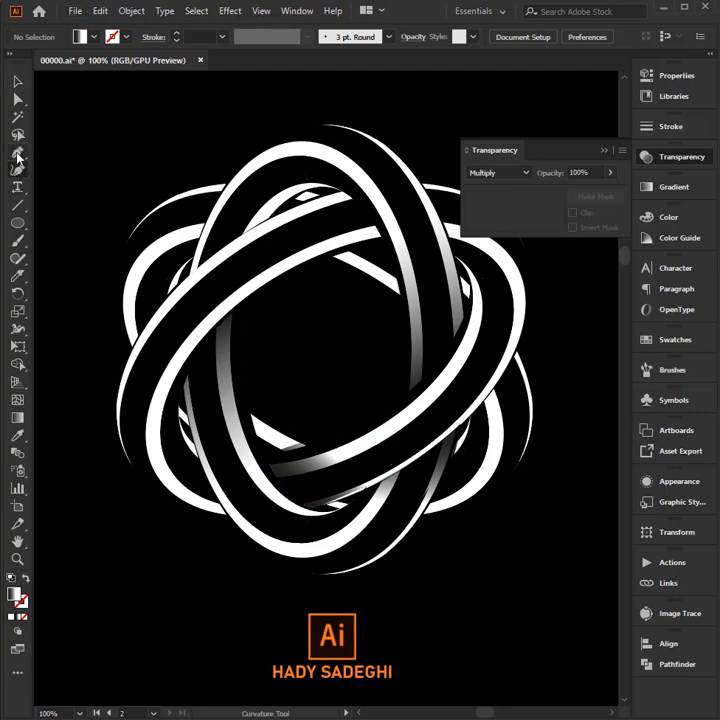
pyautogui.click(17, 152)
pyautogui.moveTo(240, 518)
pyautogui.mouseDown()
pyautogui.moveTo(140, 486)
pyautogui.moveTo(180, 345)
pyautogui.mouseUp()
pyautogui.hotkey('shift', '~')
pyautogui.click(187, 508)
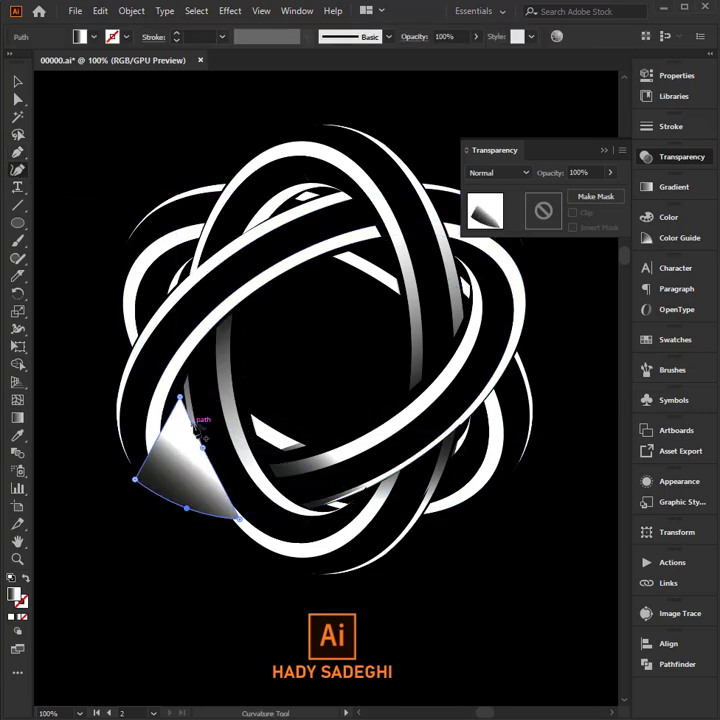
# - Rotate the lower-left shading shape's gradient angle
pyautogui.click(665, 187)
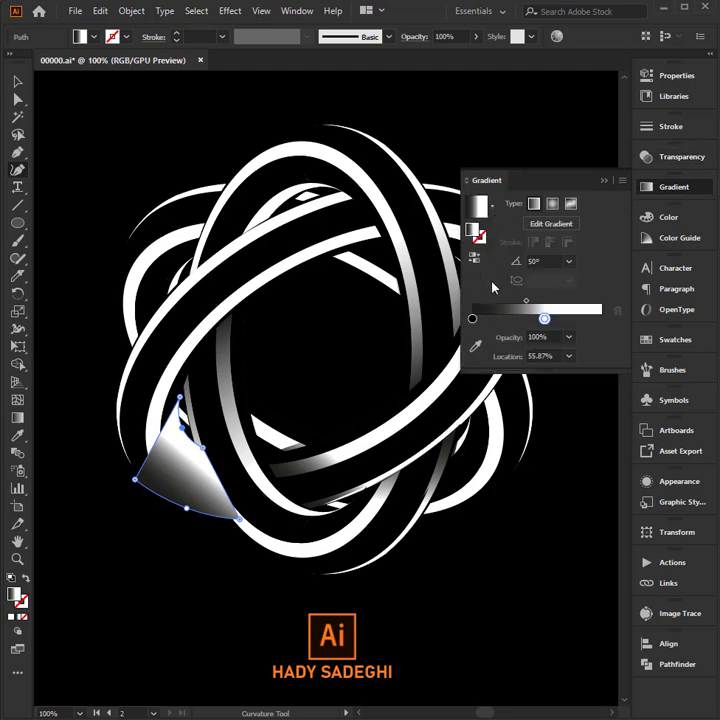
pyautogui.scroll(20, 549, 261)
pyautogui.scroll(18, 549, 261)
pyautogui.scroll(18, 549, 261)
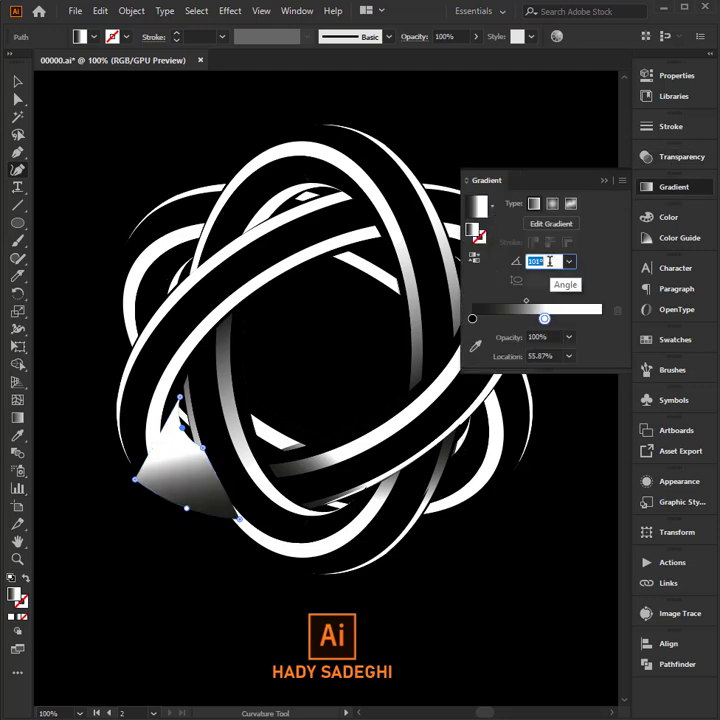
pyautogui.scroll(18, 549, 261)
pyautogui.scroll(10, 549, 261)
pyautogui.scroll(10, 549, 261)
pyautogui.scroll(10, 549, 261)
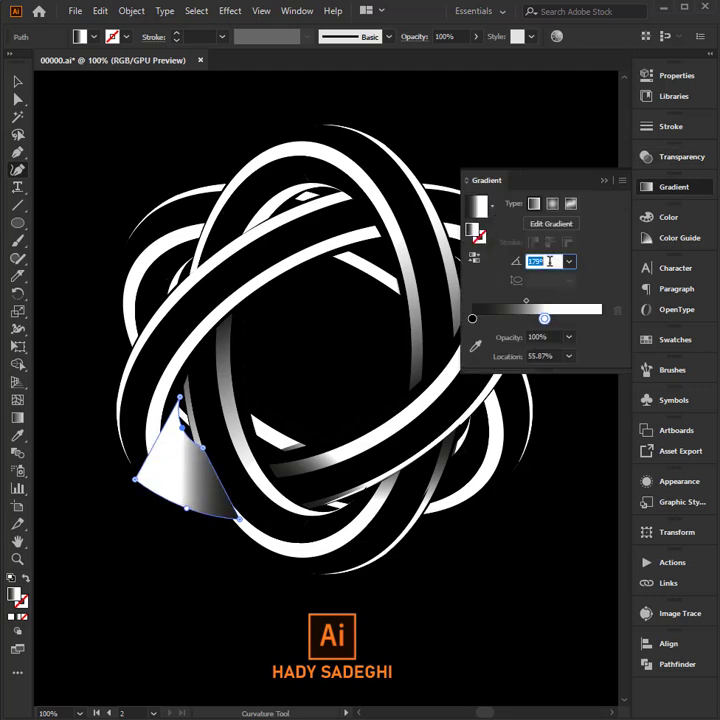
# - Set the shading shape's blend mode to Multiply and deselect it
pyautogui.click(682, 157)
pyautogui.click(500, 172)
pyautogui.click(505, 226)
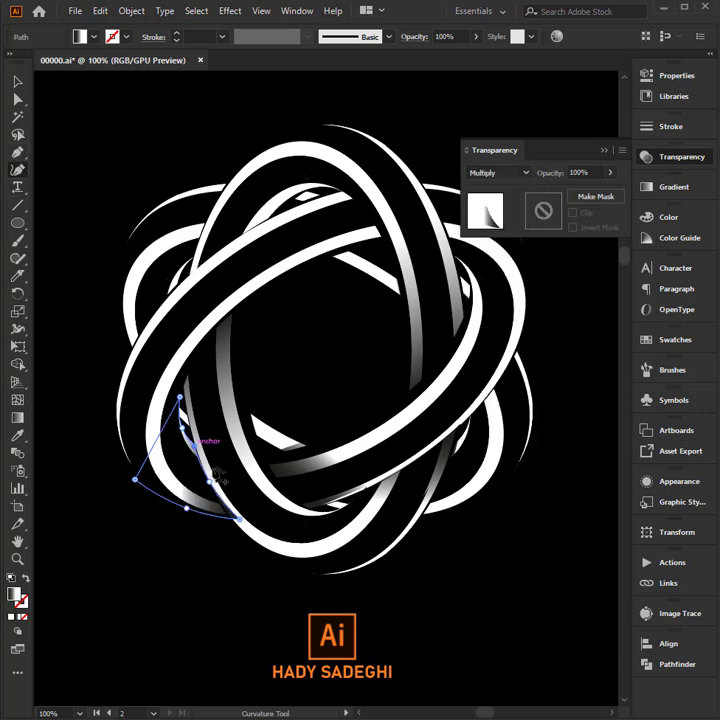
pyautogui.click(17, 81)
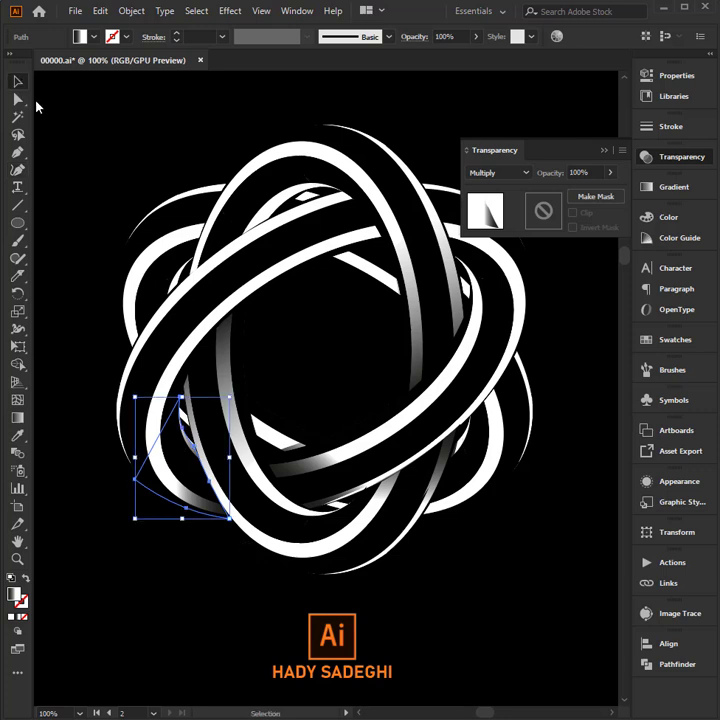
pyautogui.click(545, 583)
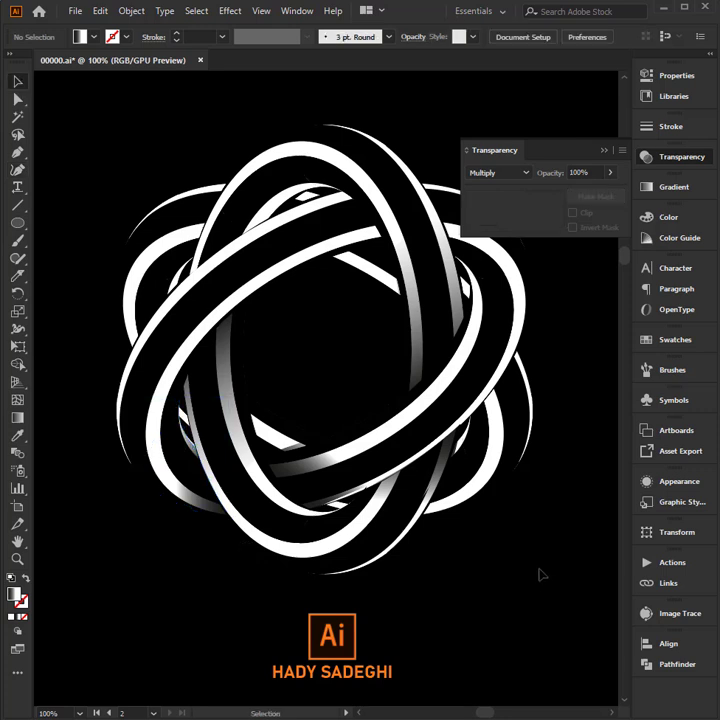
# - Pen-draw a four-sided shading shape over the top ring crossing
pyautogui.click(682, 158)
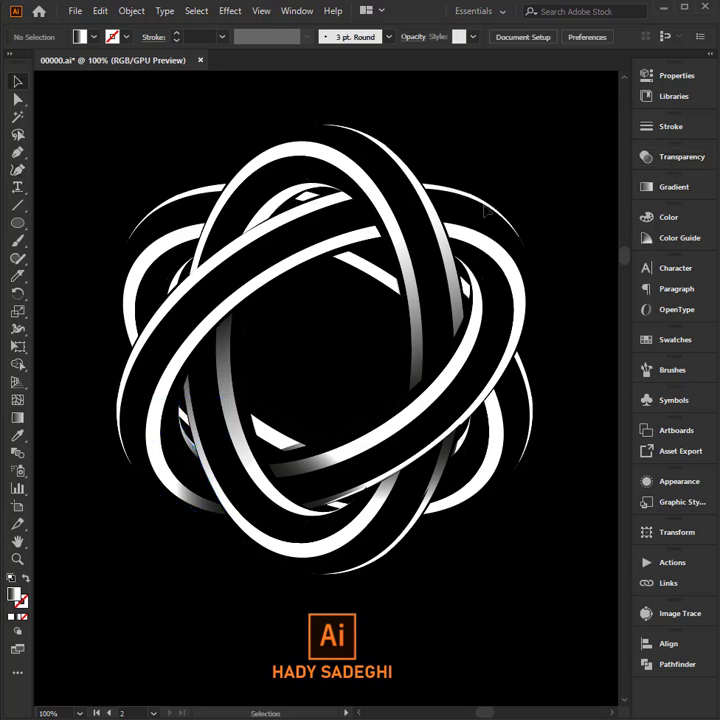
pyautogui.click(17, 152)
pyautogui.click(340, 194)
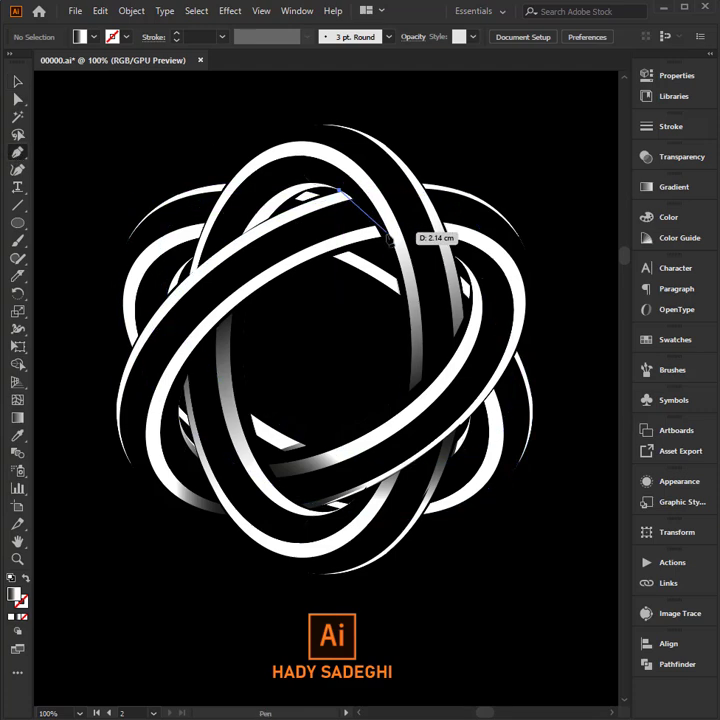
pyautogui.click(385, 239)
pyautogui.click(285, 274)
pyautogui.click(276, 213)
pyautogui.click(340, 194)
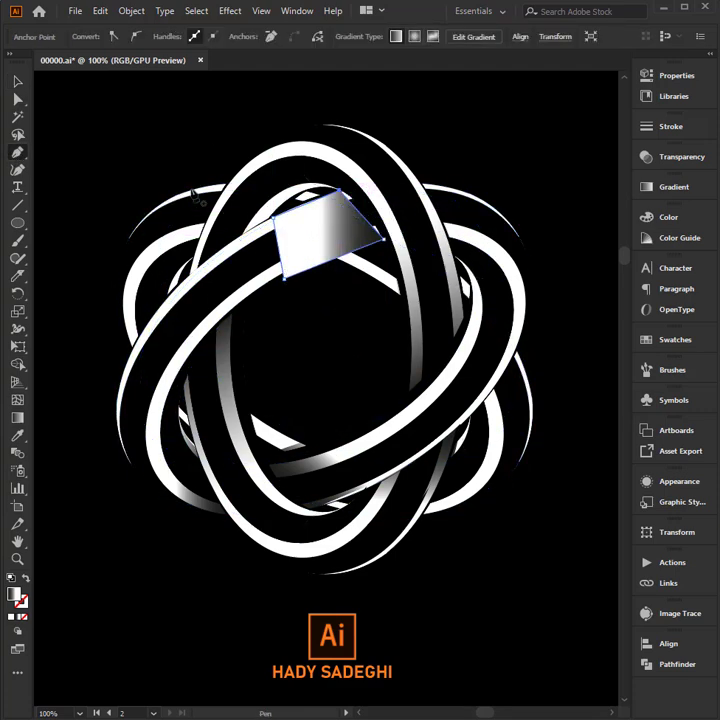
pyautogui.hotkey('shift', '`')
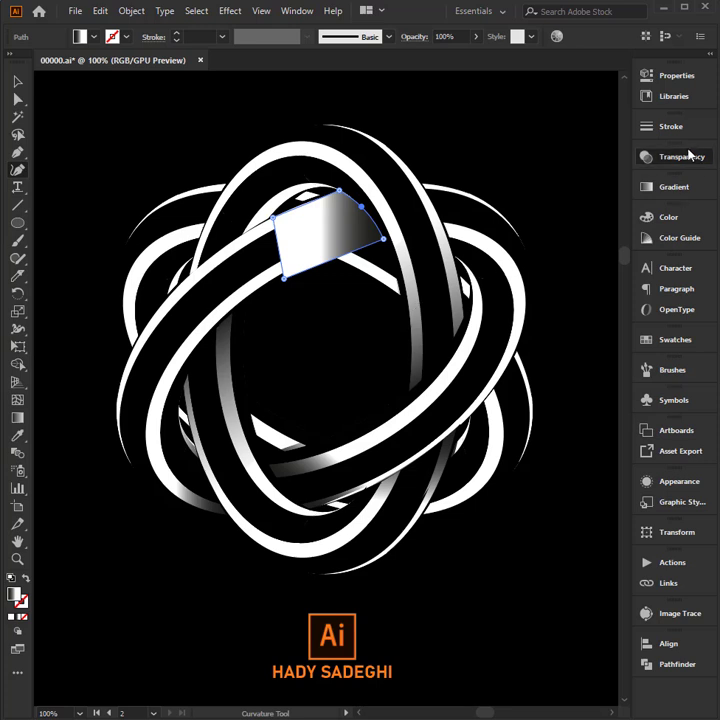
# - Set the top shading shape's blend mode to Multiply
pyautogui.click(675, 157)
pyautogui.click(498, 172)
pyautogui.click(500, 225)
# - Slide the gradient stop right to about 76%, then deselect
pyautogui.click(647, 186)
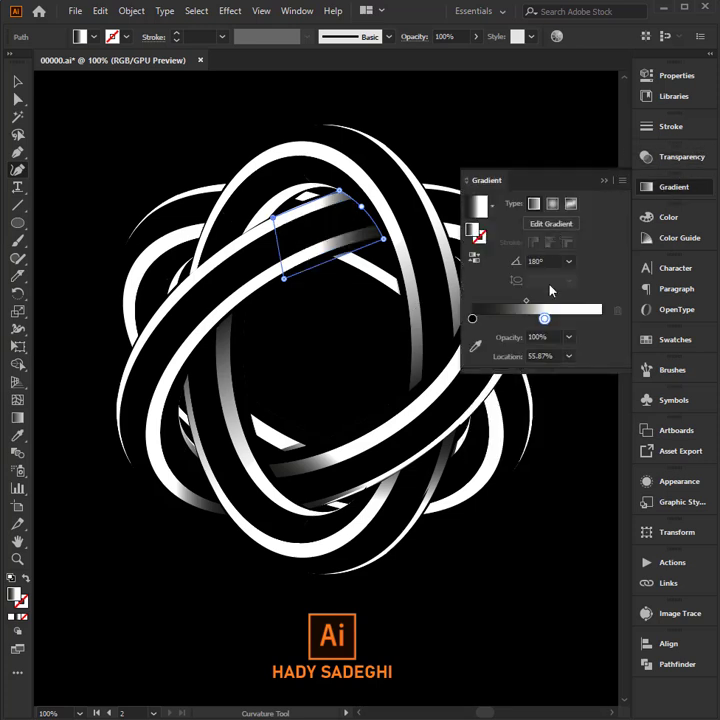
pyautogui.moveTo(550, 321); pyautogui.dragTo(559, 321)
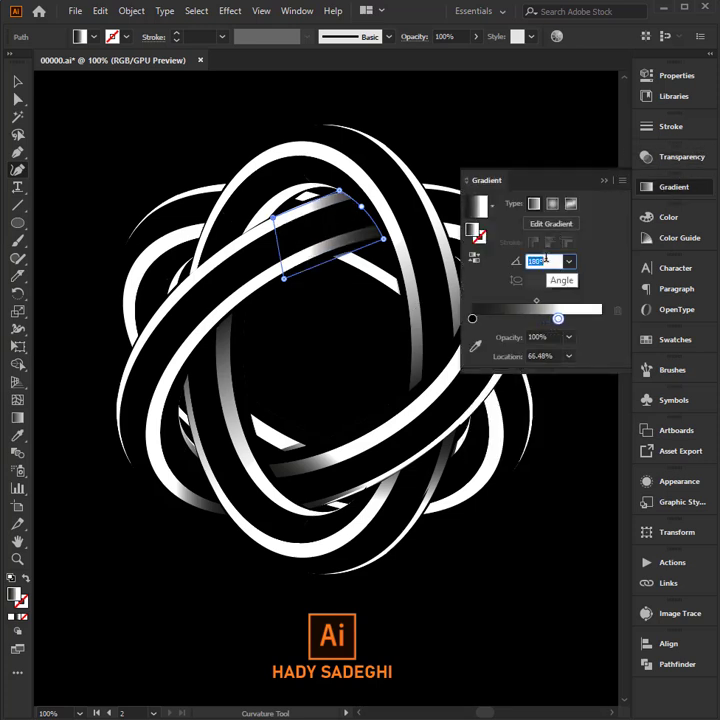
pyautogui.moveTo(558, 318); pyautogui.dragTo(571, 318)
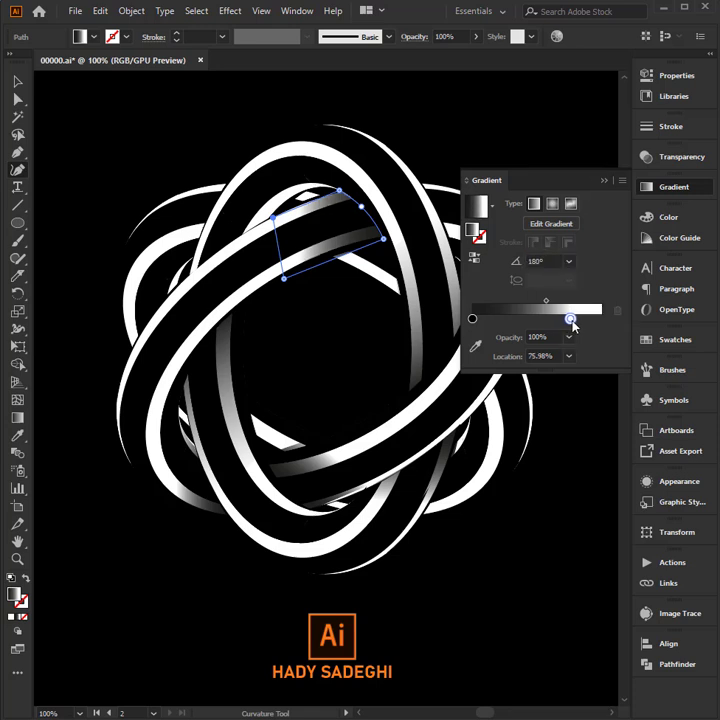
pyautogui.click(647, 186)
pyautogui.press('v')
pyautogui.click(474, 145)
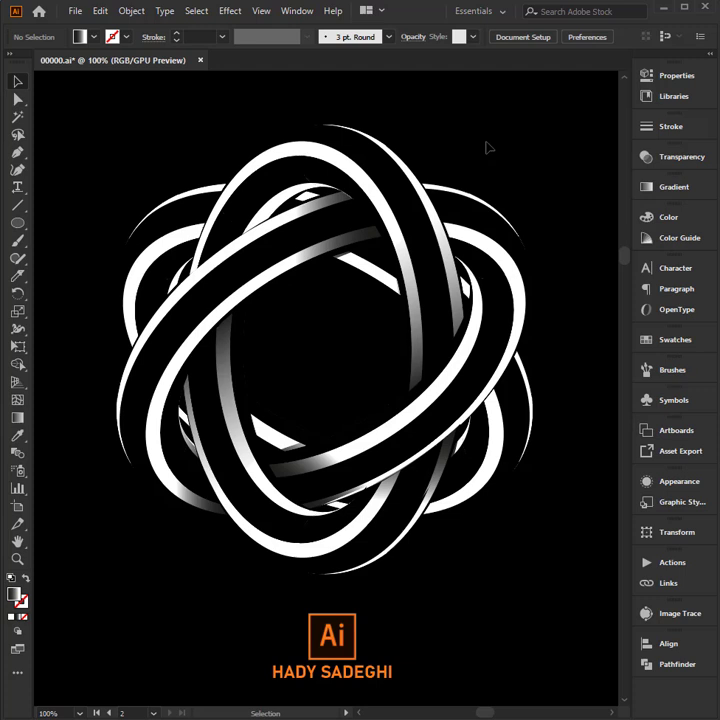
# - Reshape the bottom-crossing shading shape's curves to follow the ribbon
pyautogui.moveTo(378, 425); pyautogui.dragTo(302, 479)
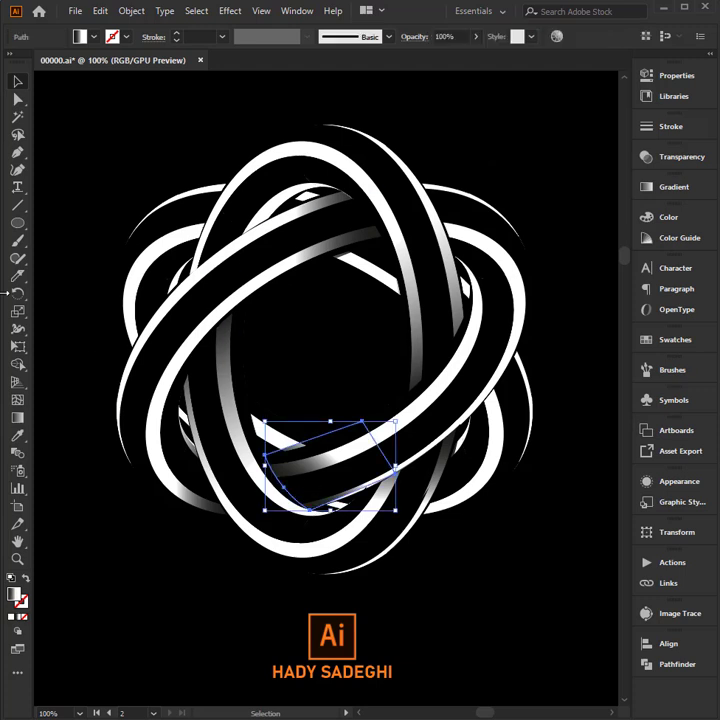
pyautogui.click(17, 170)
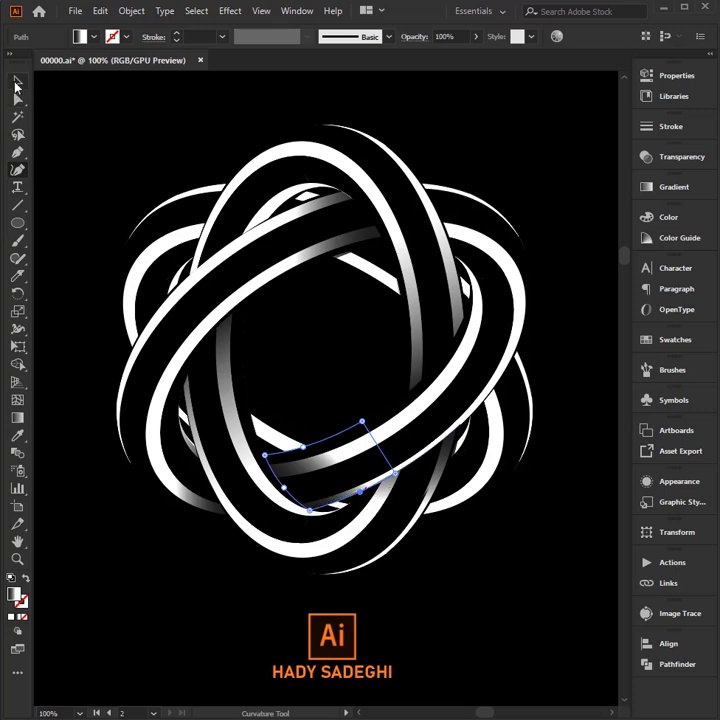
pyautogui.click(16, 82)
pyautogui.click(491, 593)
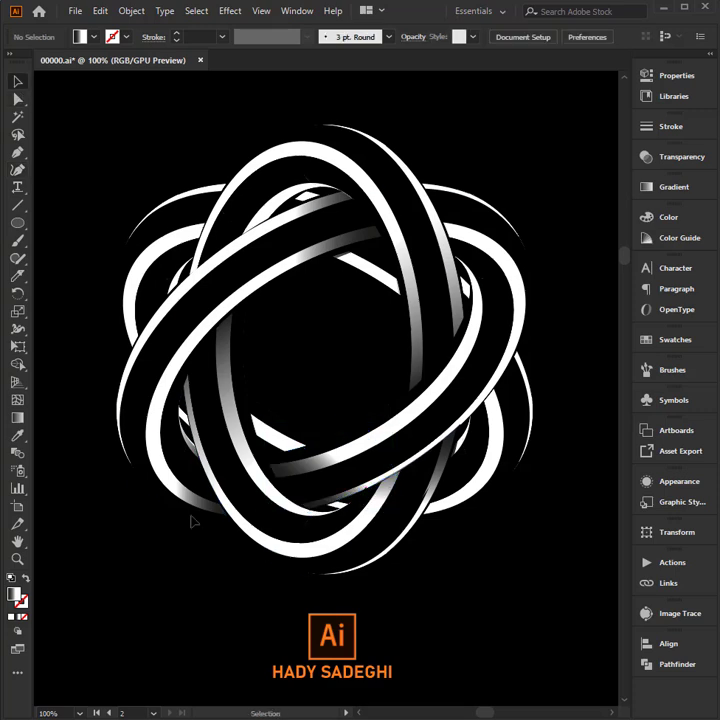
# - Move the lower-left shading piece rightward beside the lower-right ring
pyautogui.moveTo(193, 521); pyautogui.dragTo(400, 464)
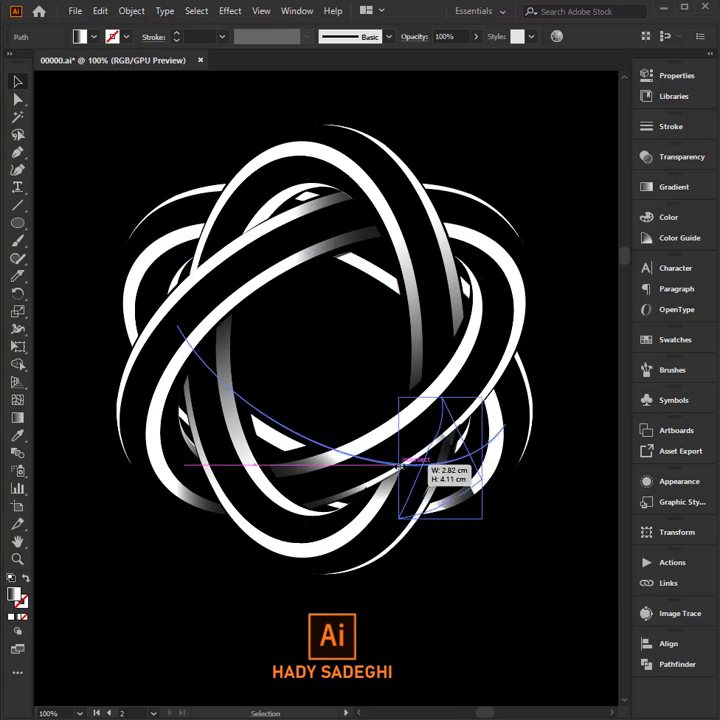
pyautogui.moveTo(400, 464); pyautogui.dragTo(490, 472)
pyautogui.click(521, 565)
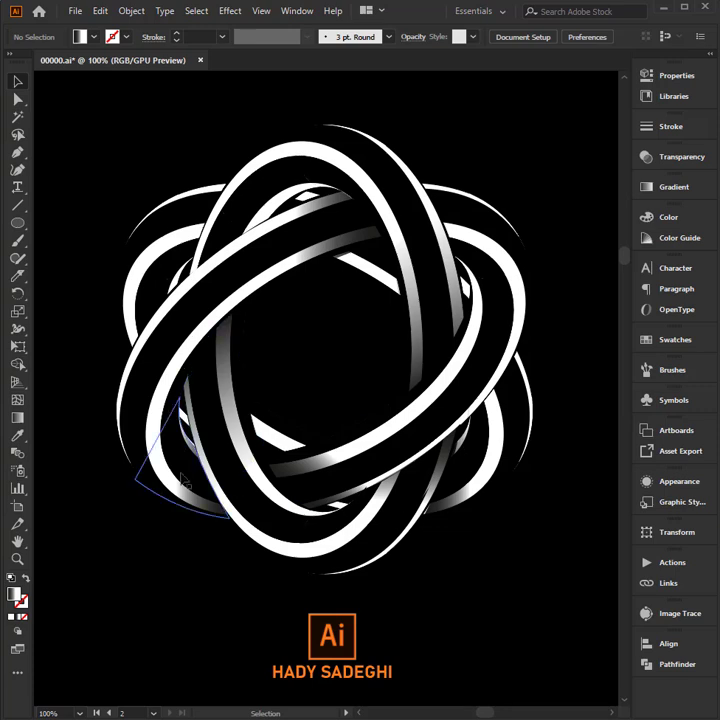
# - Pen-draw a triangle at the upper-left crossing and curve its left edge outward
pyautogui.click(130, 350)
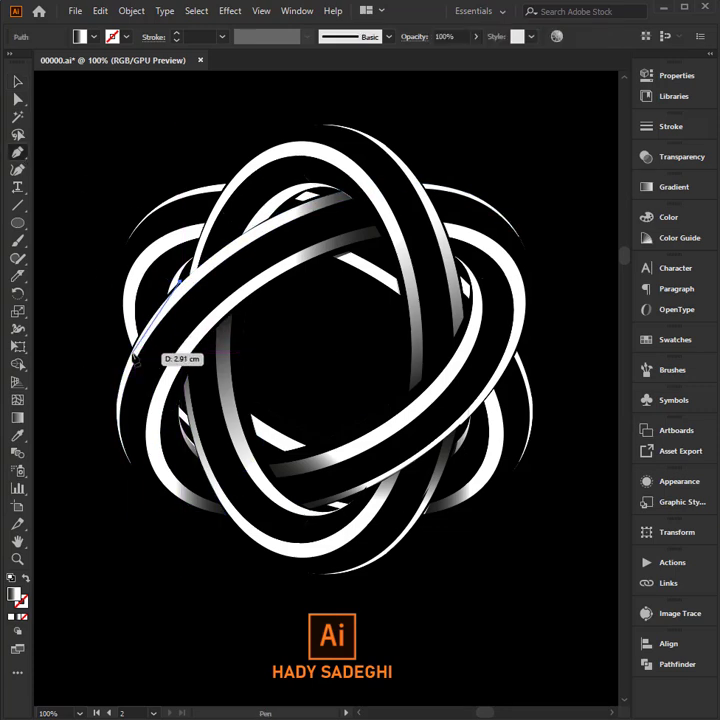
pyautogui.click(143, 213)
pyautogui.click(192, 256)
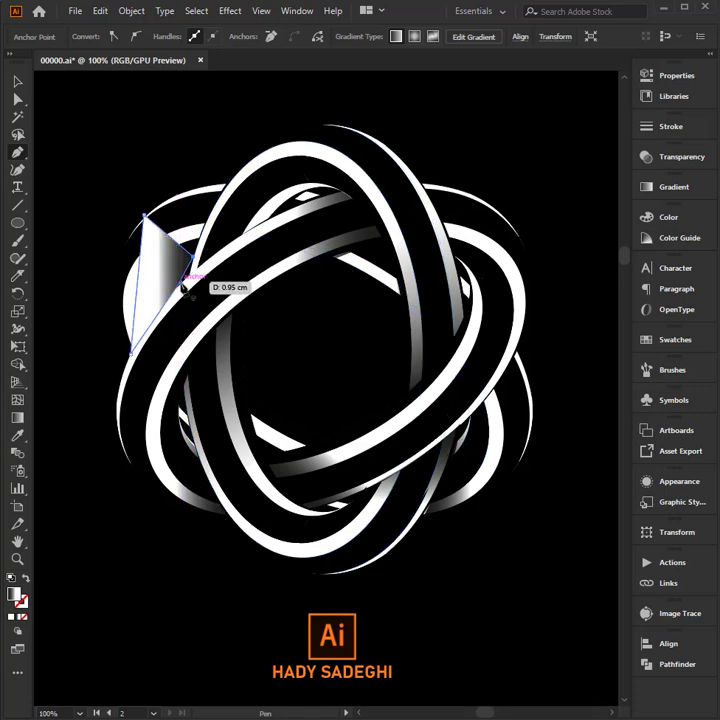
pyautogui.click(181, 284)
pyautogui.click(17, 170)
pyautogui.moveTo(137, 285); pyautogui.dragTo(118, 268)
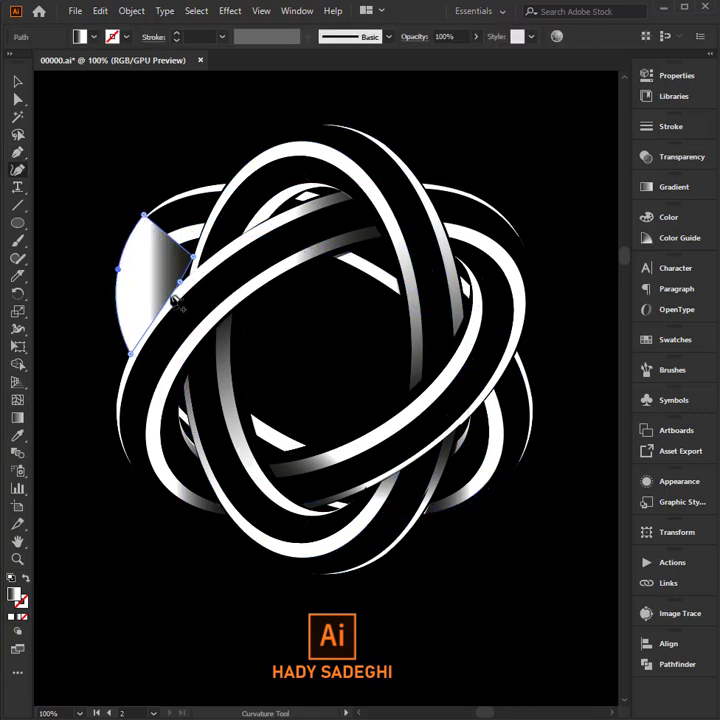
# - Angle and reverse the triangle's gradient, moving its stop to about 30%
pyautogui.click(17, 81)
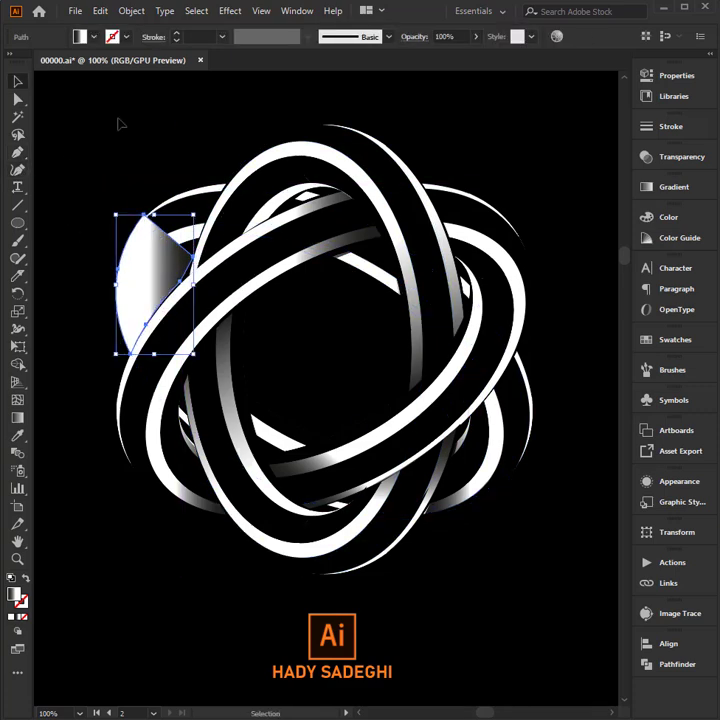
pyautogui.click(671, 187)
pyautogui.moveTo(543, 318); pyautogui.dragTo(530, 318)
pyautogui.click(536, 261)
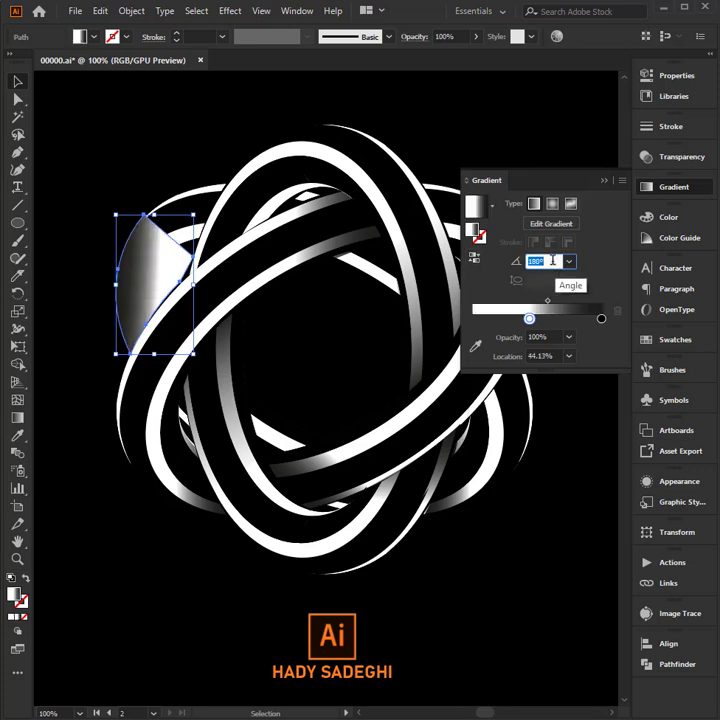
pyautogui.write('0')
pyautogui.moveTo(529, 318); pyautogui.dragTo(511, 318)
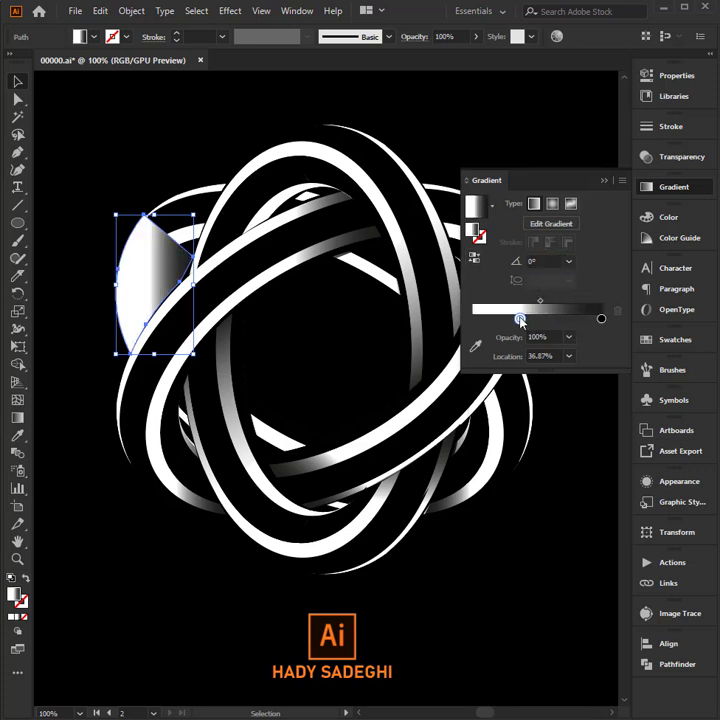
pyautogui.write('88')
pyautogui.press('Return')
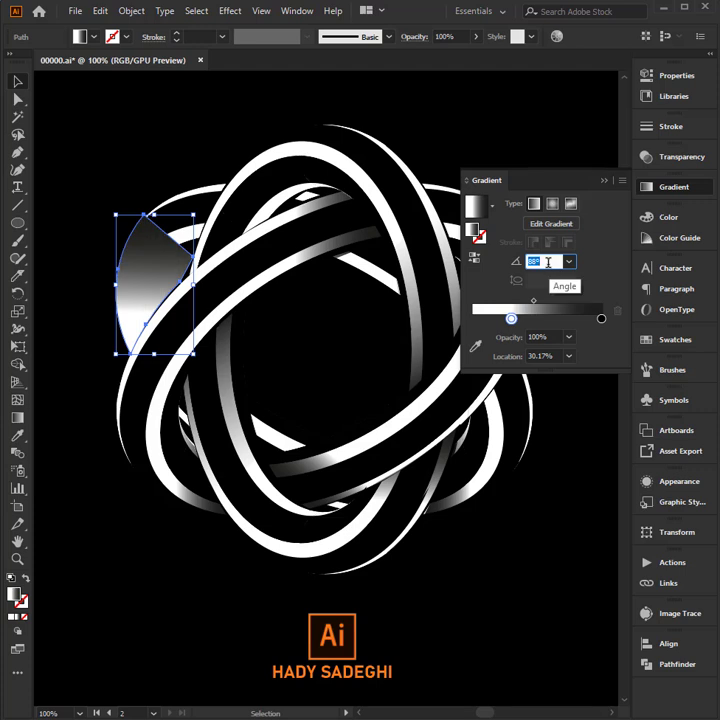
pyautogui.click(476, 260)
pyautogui.write('109')
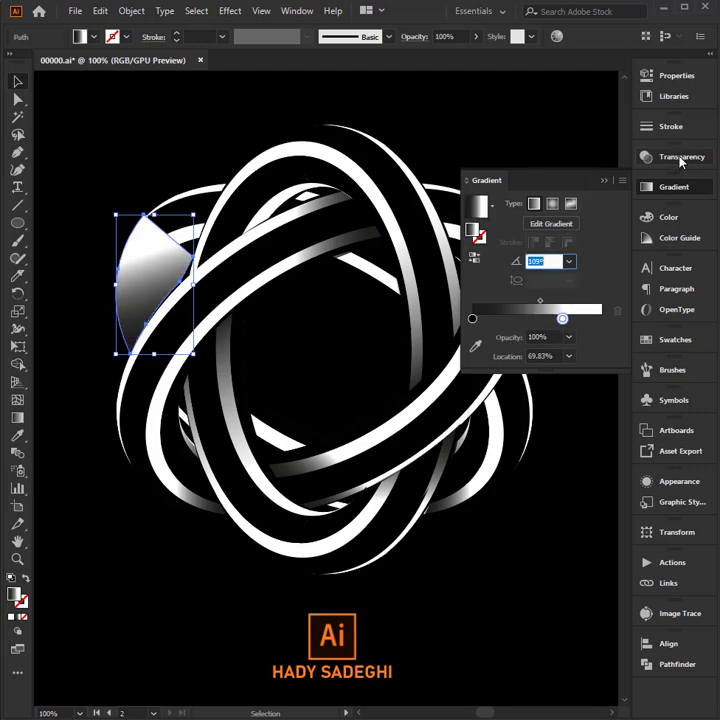
# - Set the triangle to Multiply, slide the gradient stop to 72.57%, and deselect
pyautogui.click(682, 157)
pyautogui.click(497, 172)
pyautogui.click(495, 223)
pyautogui.click(663, 188)
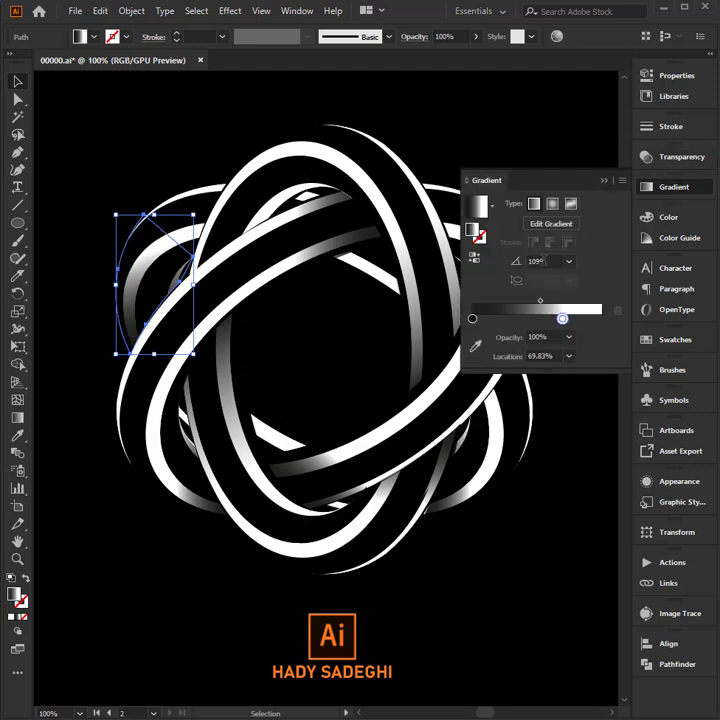
pyautogui.moveTo(562, 318); pyautogui.dragTo(566, 319)
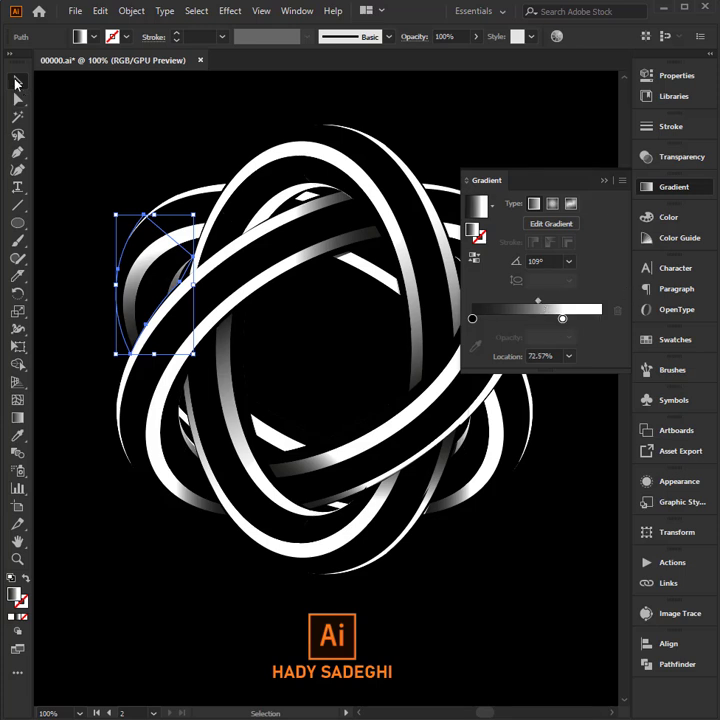
pyautogui.hotkey('ctrl', 'shift', 'a')
pyautogui.click(646, 190)
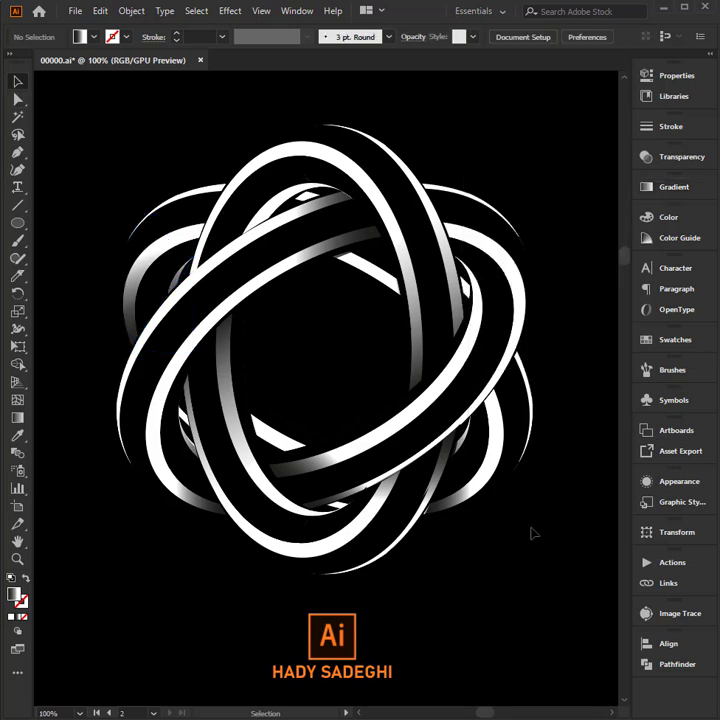